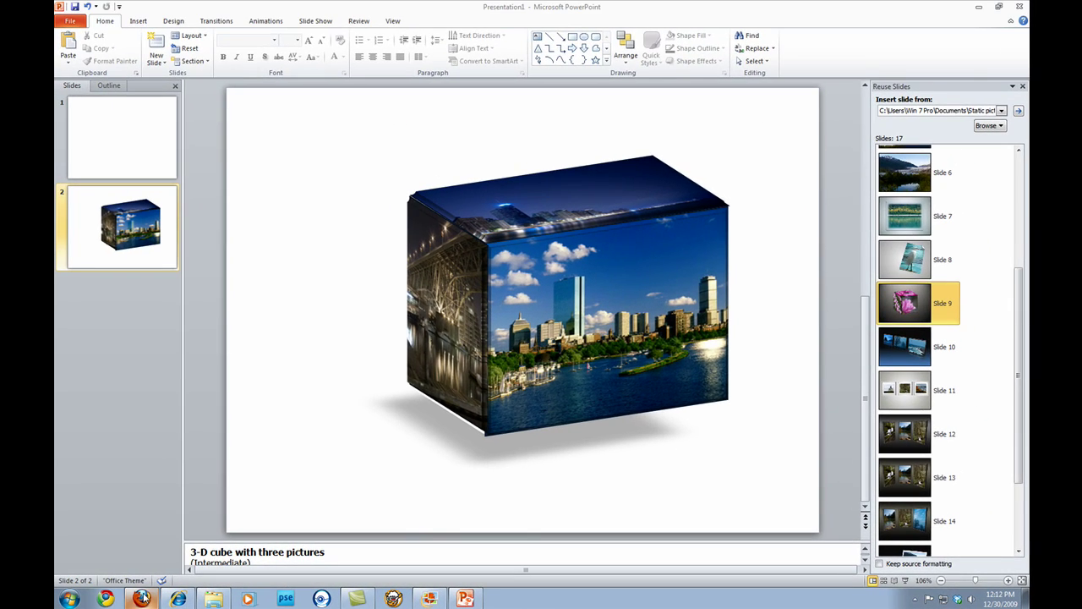
Look over the 'picture effects' template results in Firefox, then return to the PowerPoint presentation.
{"action": "left_click", "coordinate": [141, 597]}
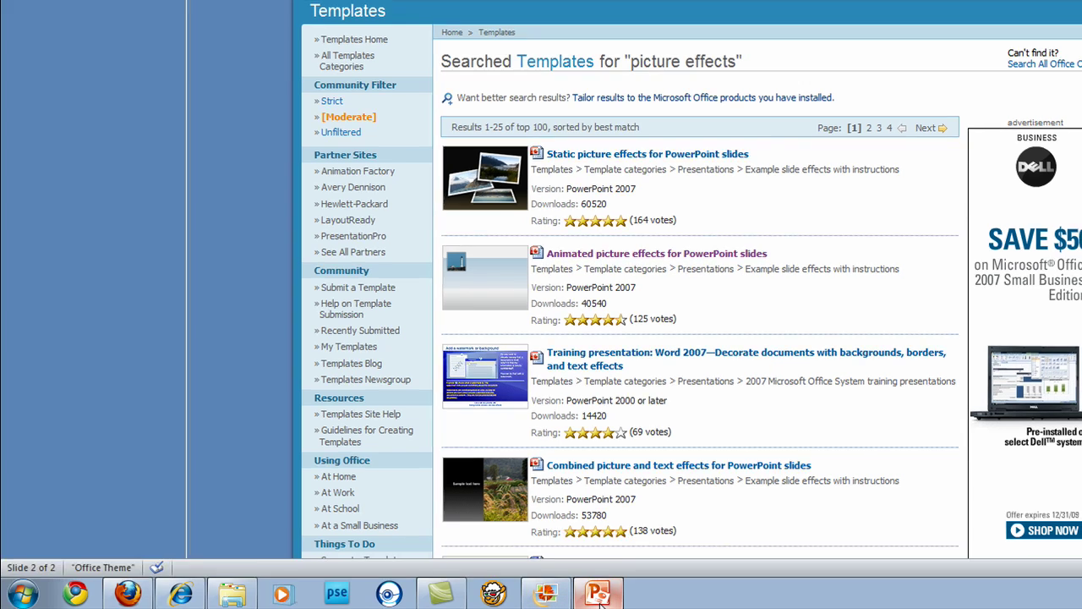
{"action": "left_click", "coordinate": [600, 597]}
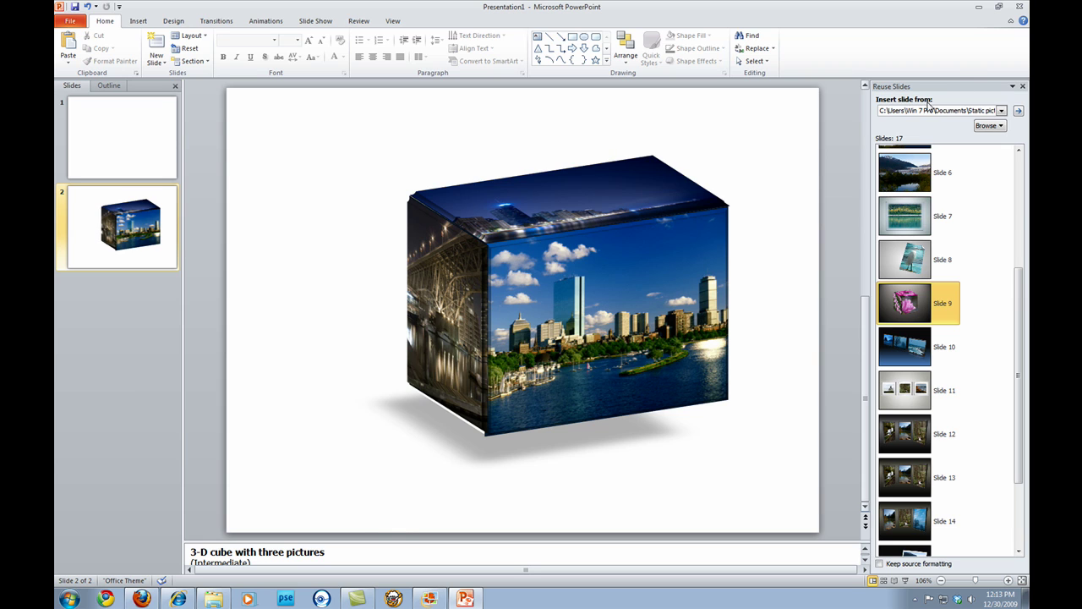
Close the Reuse Slides pane and bring up the New Slide options.
{"action": "left_click", "coordinate": [1022, 88]}
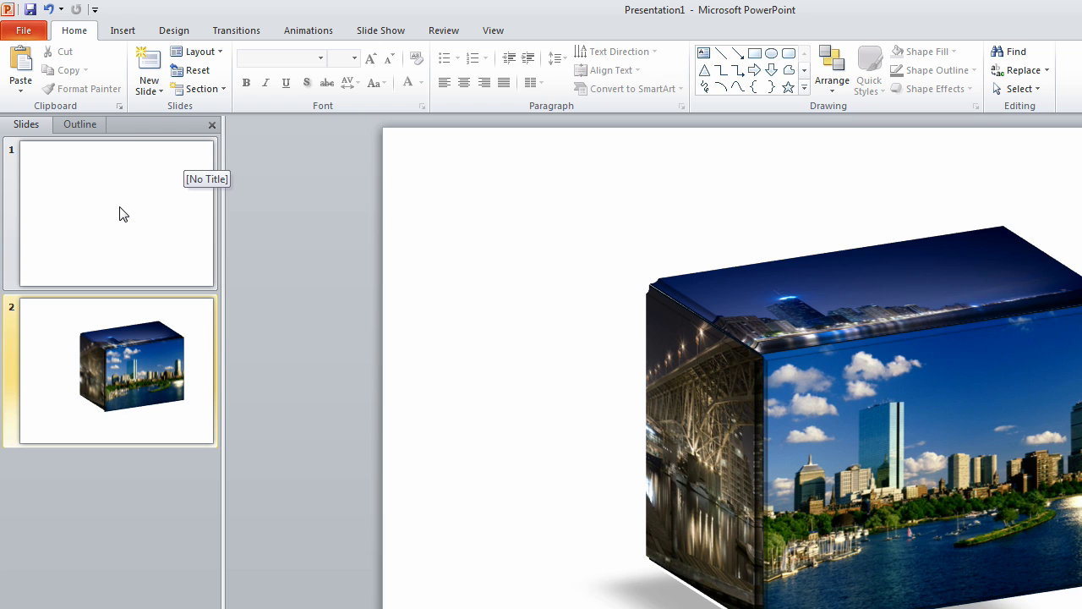
{"action": "left_click", "coordinate": [162, 91]}
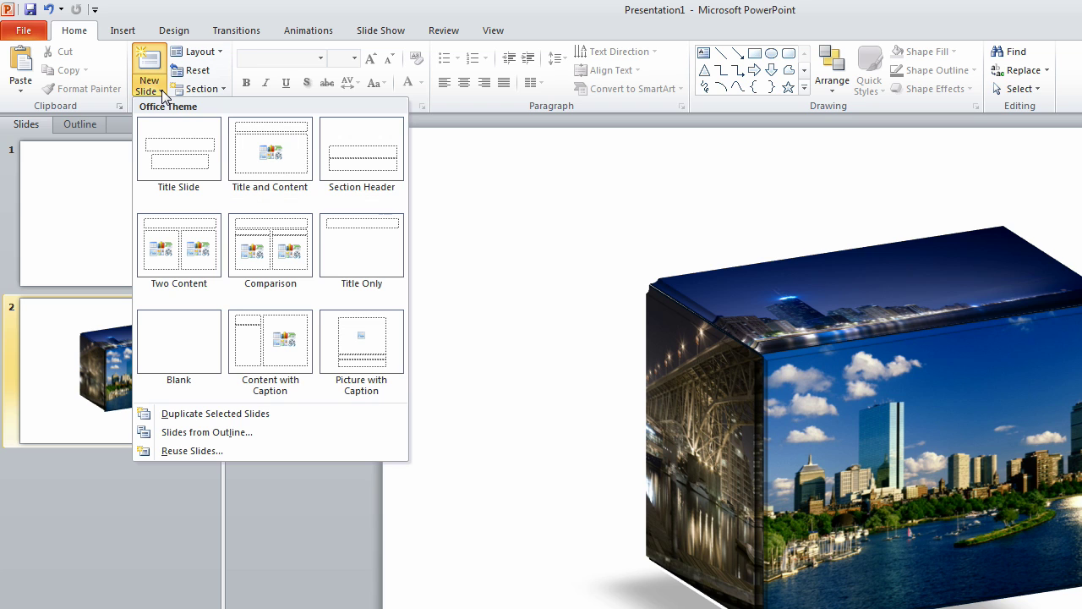
Reopen Reuse Slides and browse the Documents library to the picture effects template files.
{"action": "left_click", "coordinate": [188, 450]}
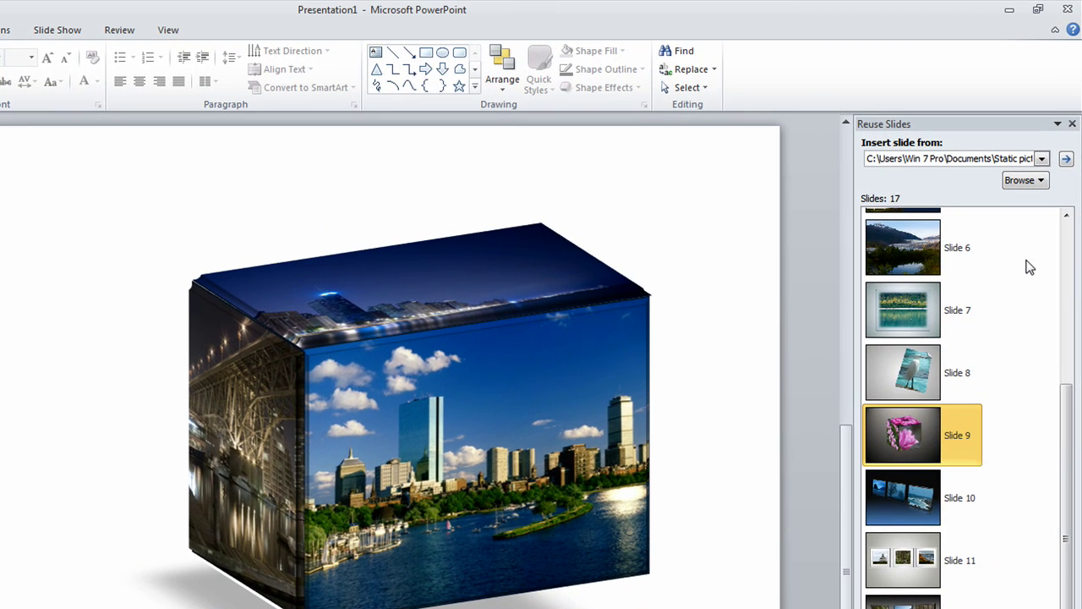
{"action": "left_click", "coordinate": [1041, 181]}
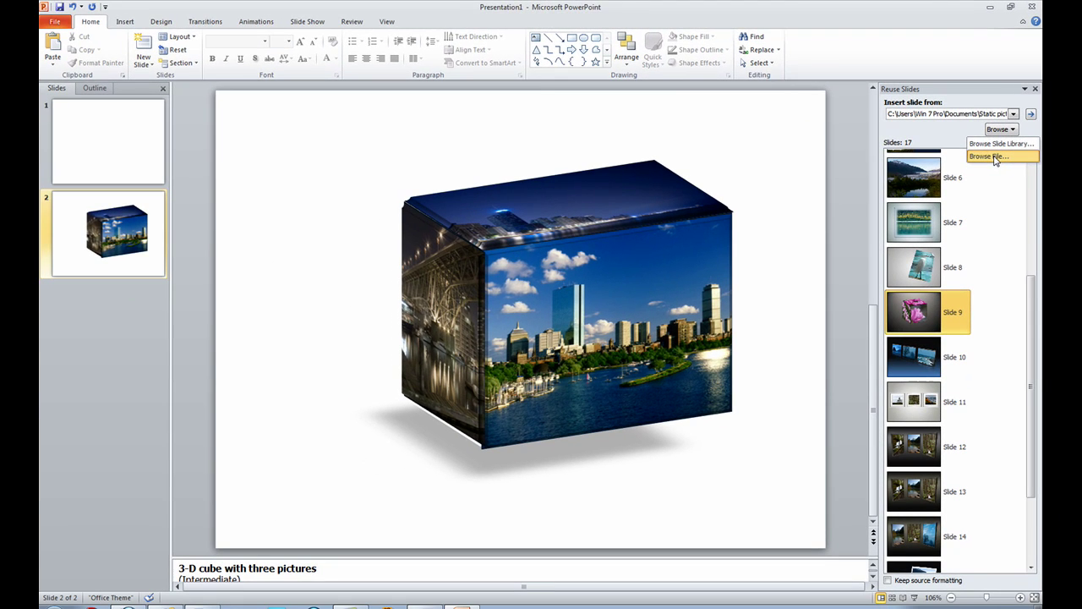
{"action": "left_click", "coordinate": [991, 156]}
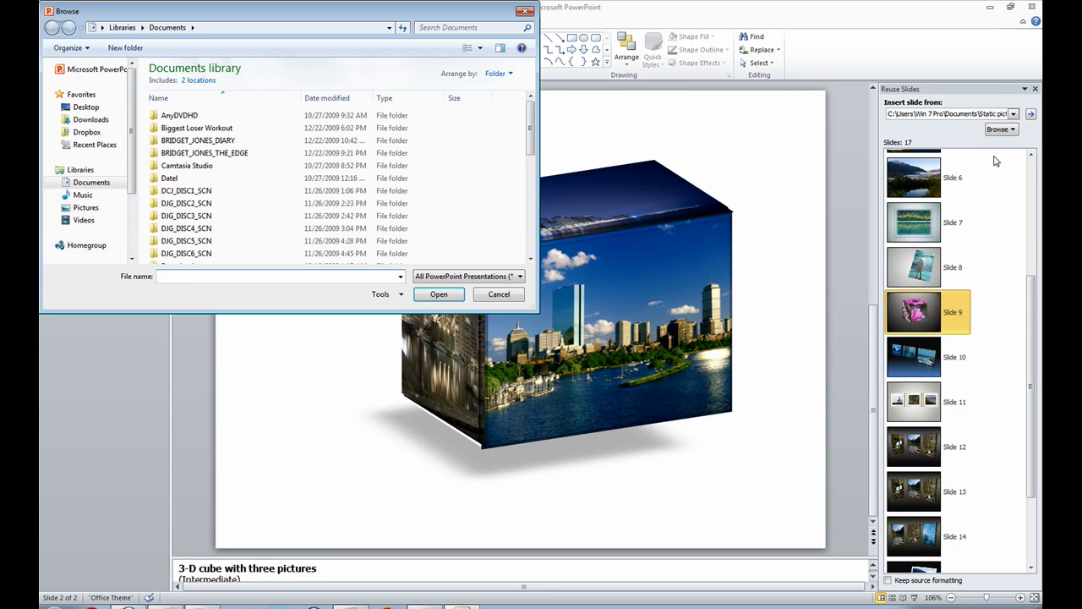
{"action": "left_click_drag", "start_coordinate": [531, 127], "coordinate": [535, 232]}
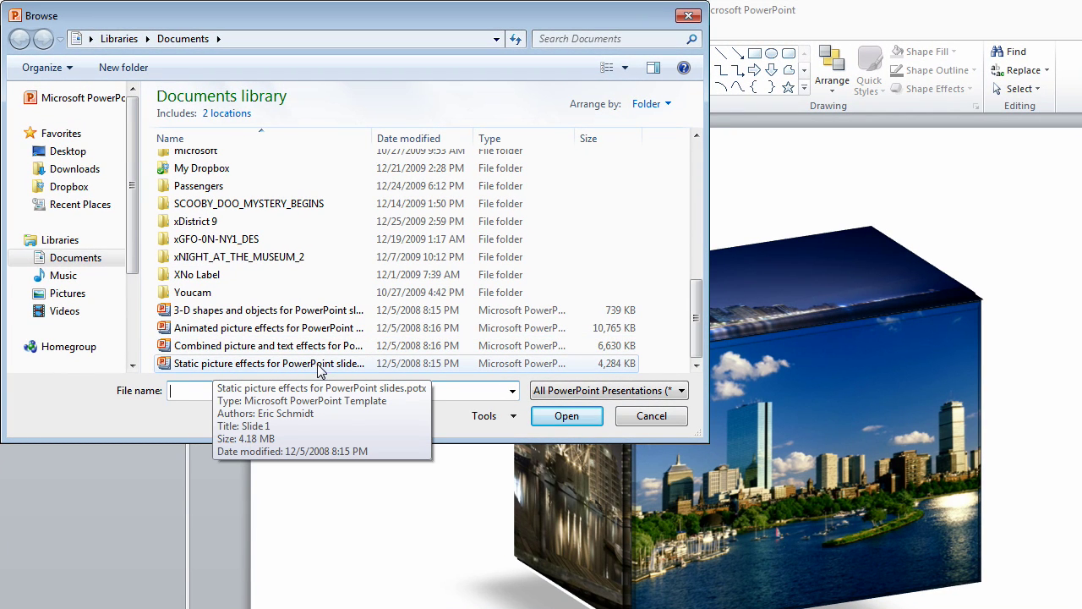
Cancel browsing and insert template slide 9, the tulip 3-D picture cube, as slide 3.
{"action": "left_click", "coordinate": [648, 418]}
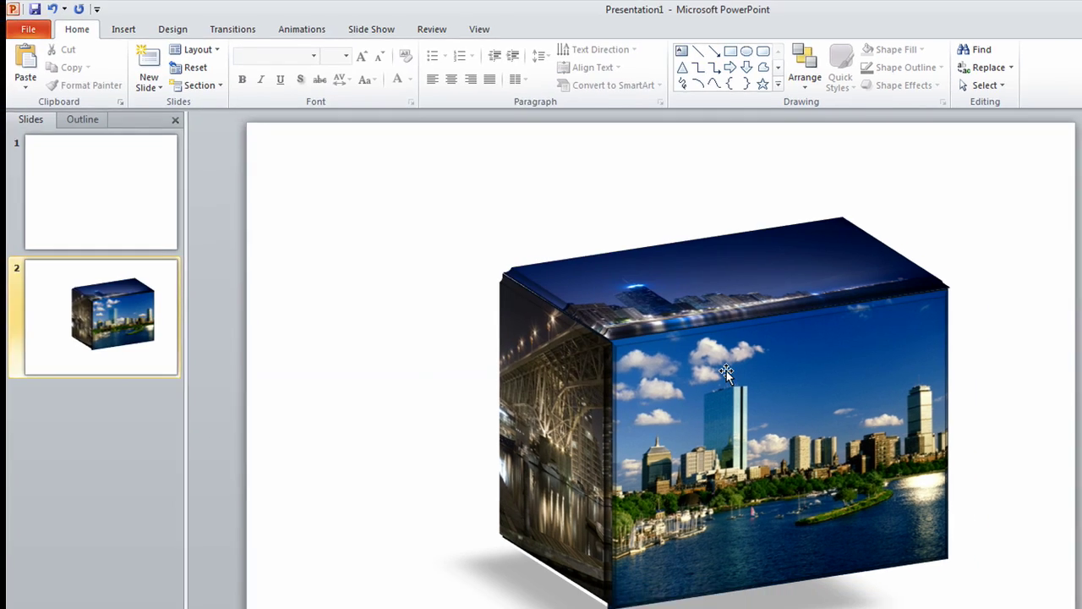
{"action": "left_click_drag", "start_coordinate": [1032, 317], "coordinate": [1038, 416]}
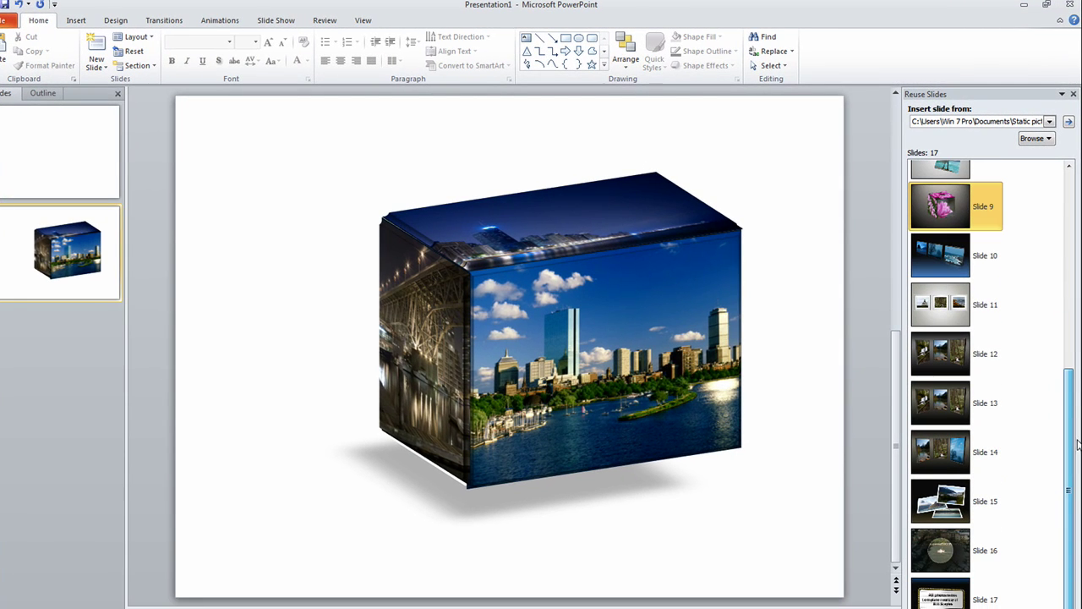
{"action": "left_click_drag", "start_coordinate": [1069, 454], "coordinate": [1043, 241]}
{"action": "mouse_move", "coordinate": [956, 201]}
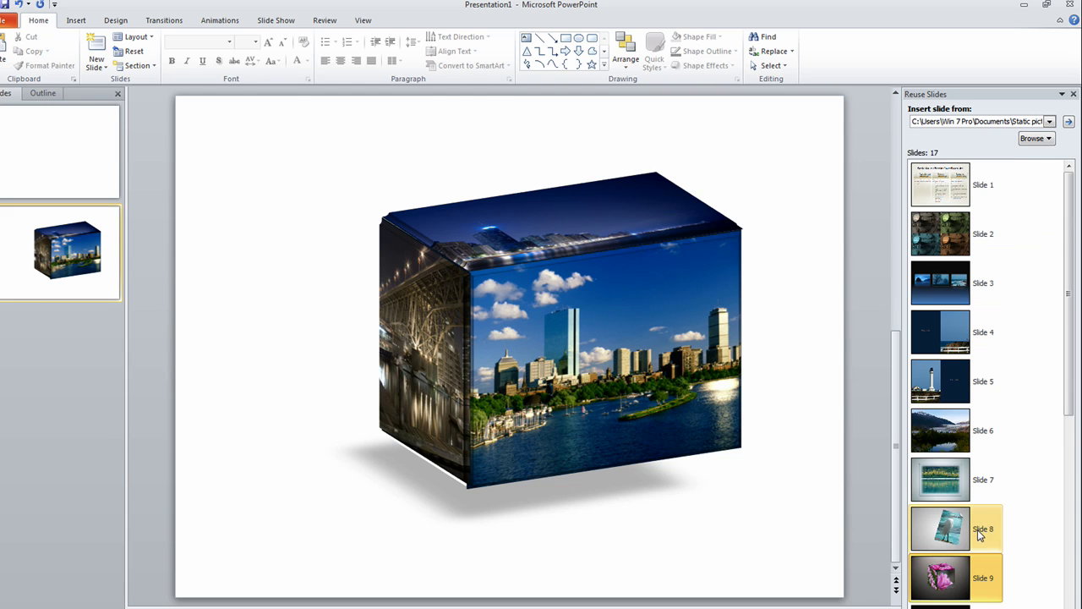
{"action": "mouse_move", "coordinate": [949, 587]}
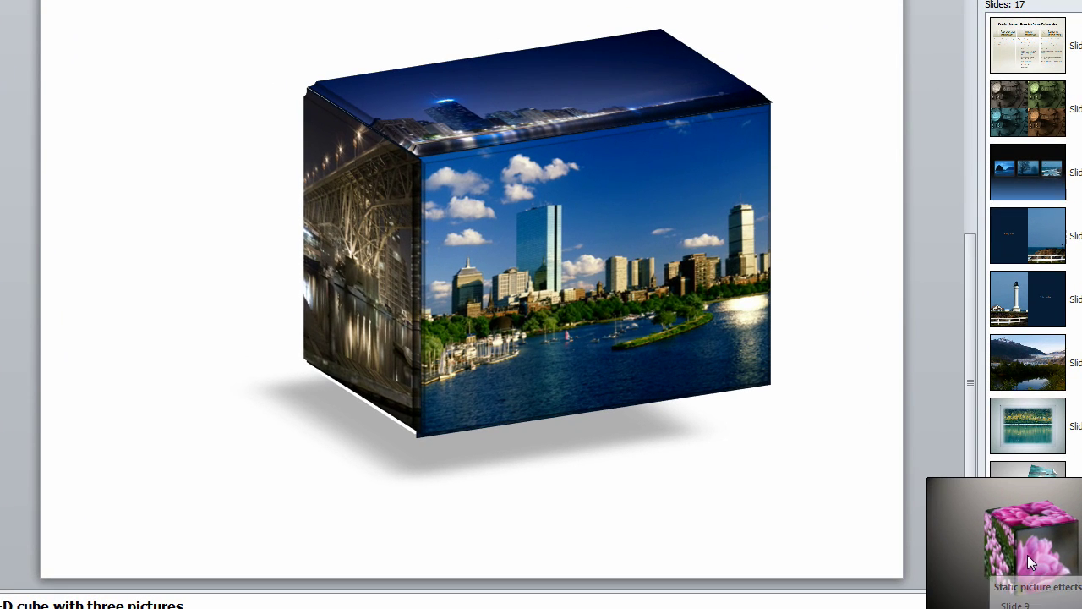
{"action": "left_click", "coordinate": [1028, 555]}
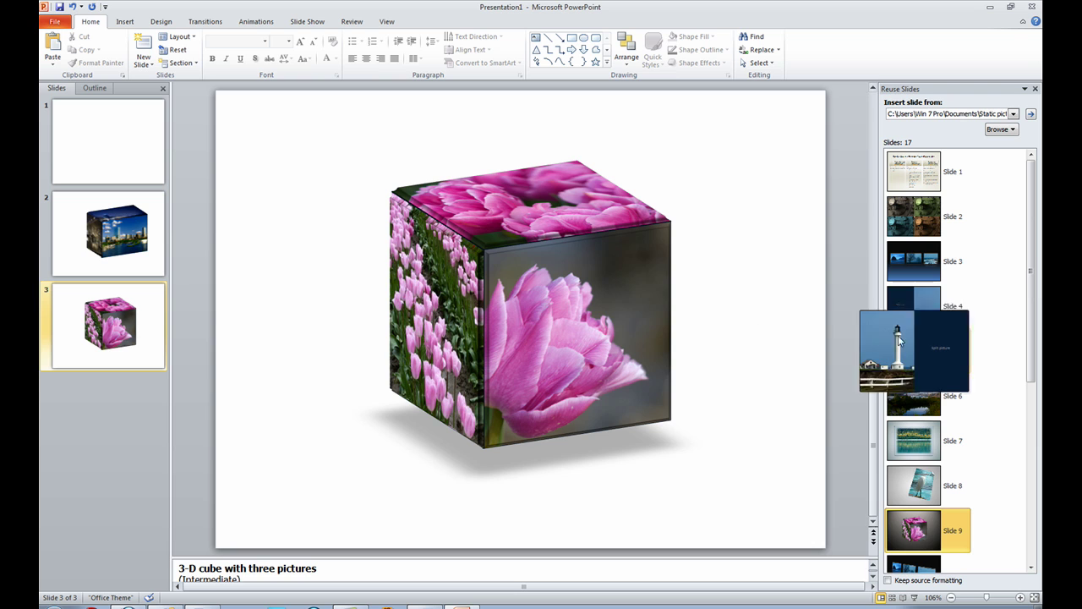
{"action": "mouse_move", "coordinate": [912, 423]}
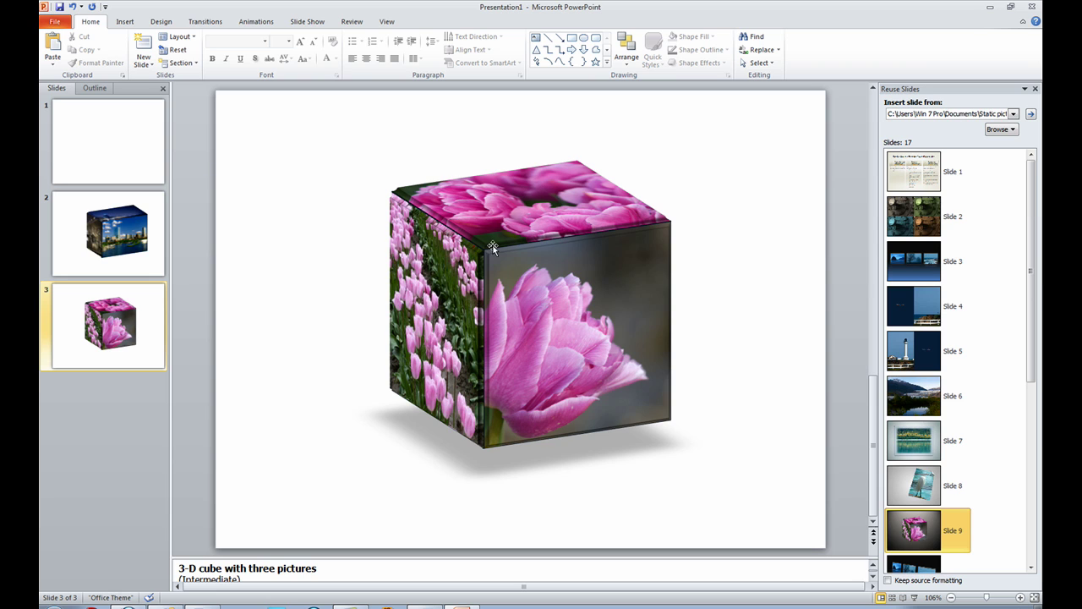
Change the cube's top-face tulip picture to City HD Wallpapers 8.jpg.
{"action": "left_click", "coordinate": [511, 198]}
{"action": "right_click", "coordinate": [511, 197]}
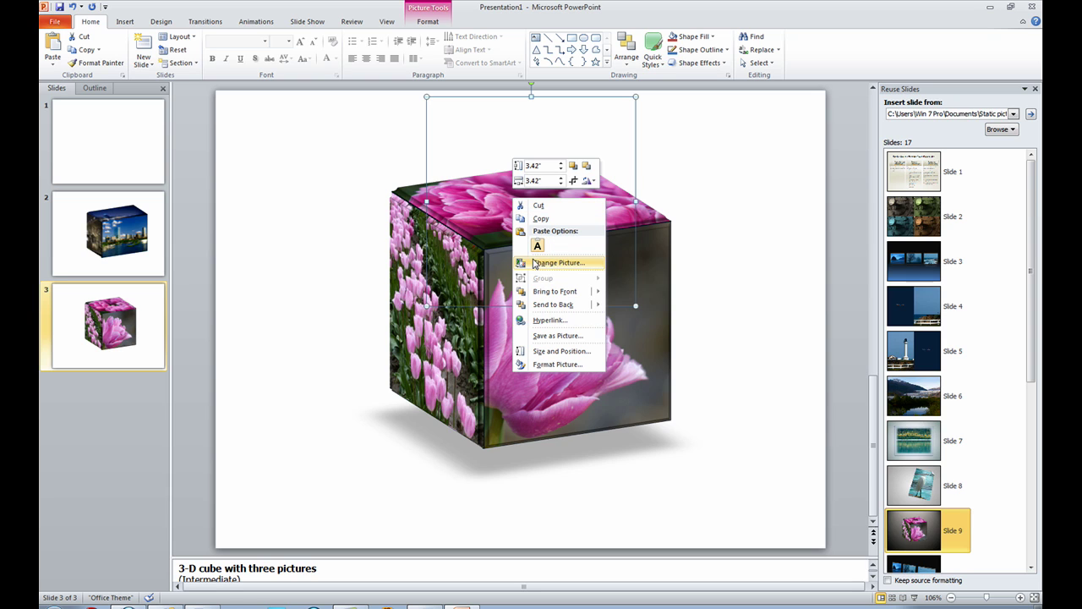
{"action": "left_click", "coordinate": [564, 262]}
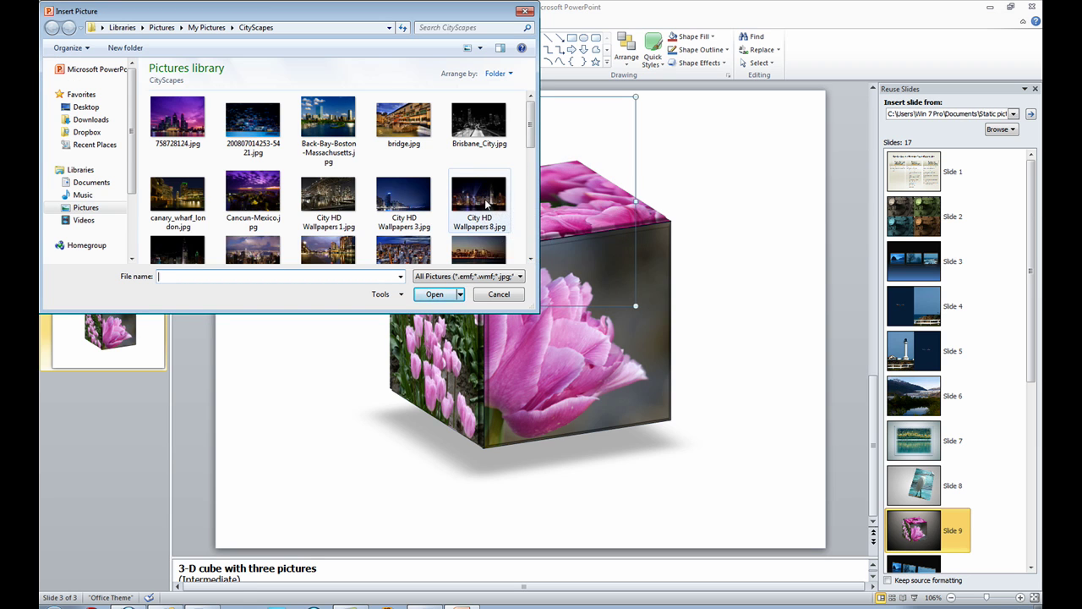
{"action": "left_click", "coordinate": [478, 199]}
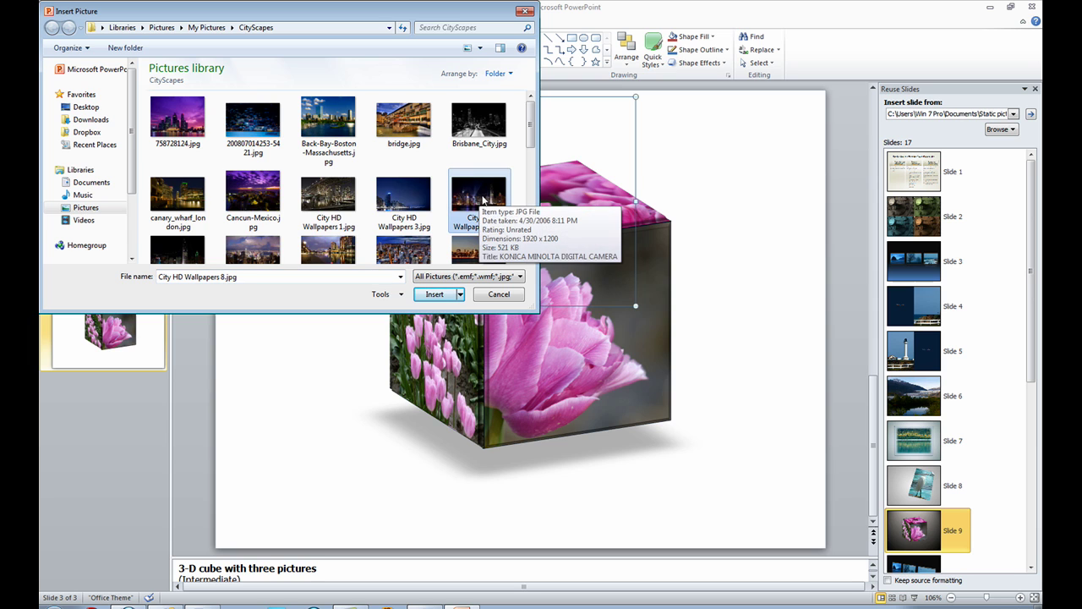
{"action": "left_click", "coordinate": [444, 293]}
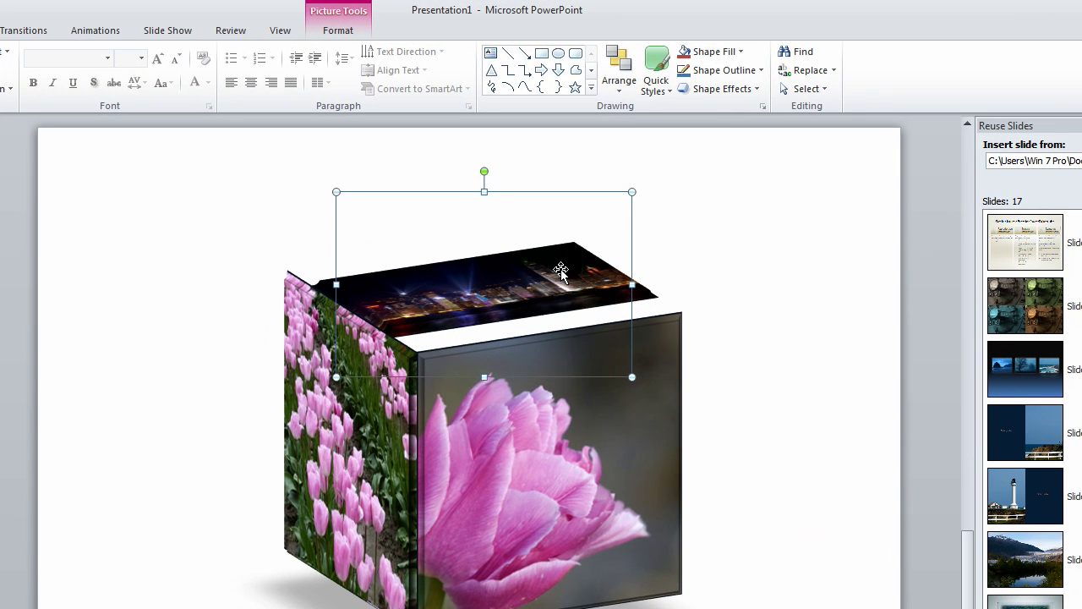
Crop the top-face city picture, enlarging it and trimming its left side.
{"action": "left_click", "coordinate": [341, 32]}
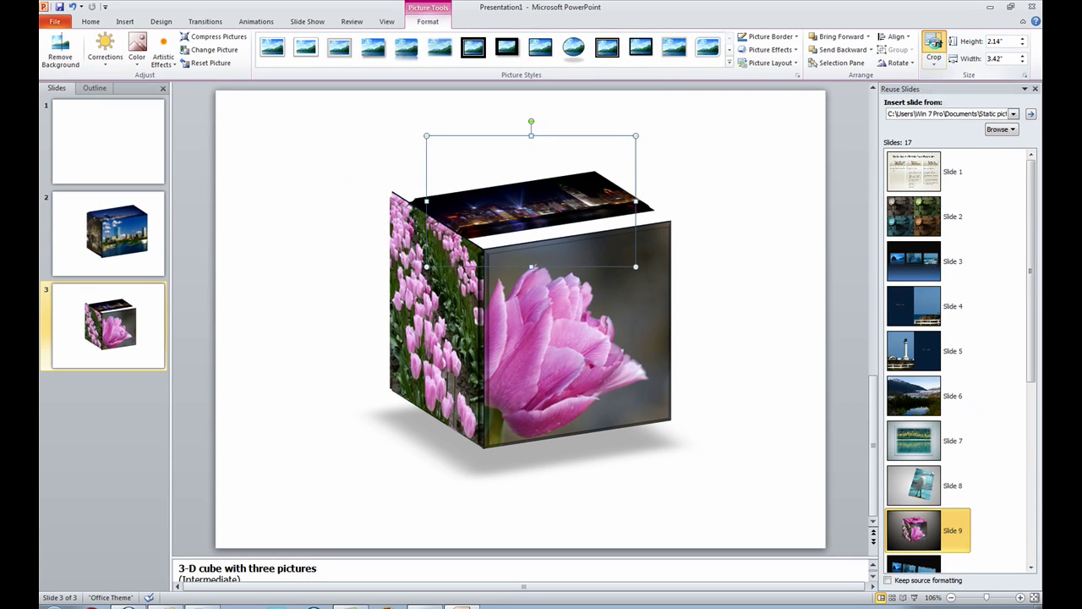
{"action": "left_click", "coordinate": [1015, 58]}
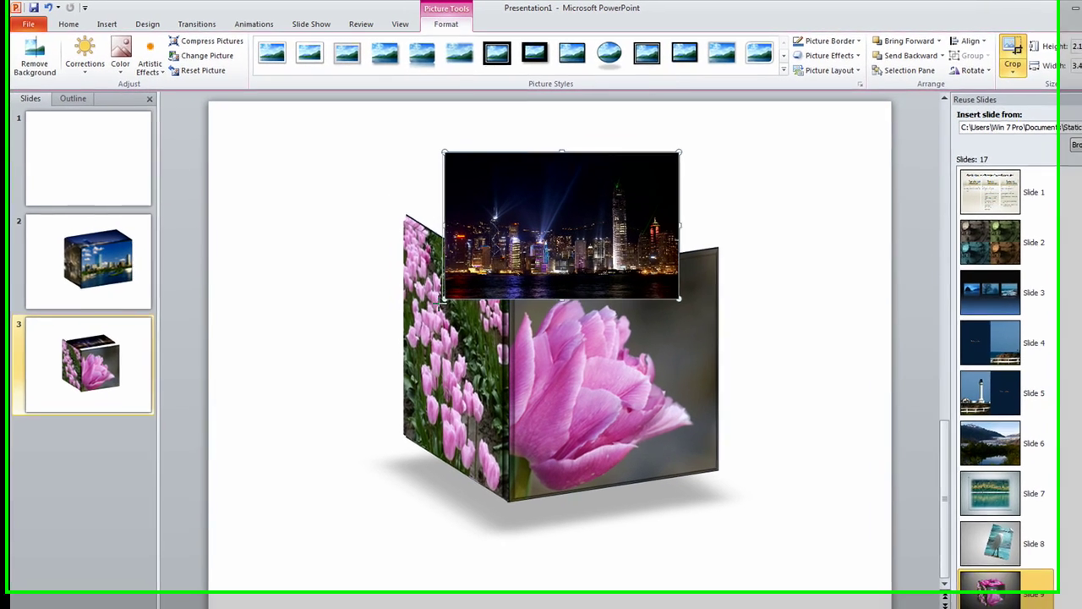
{"action": "left_click_drag", "start_coordinate": [431, 267], "coordinate": [379, 336]}
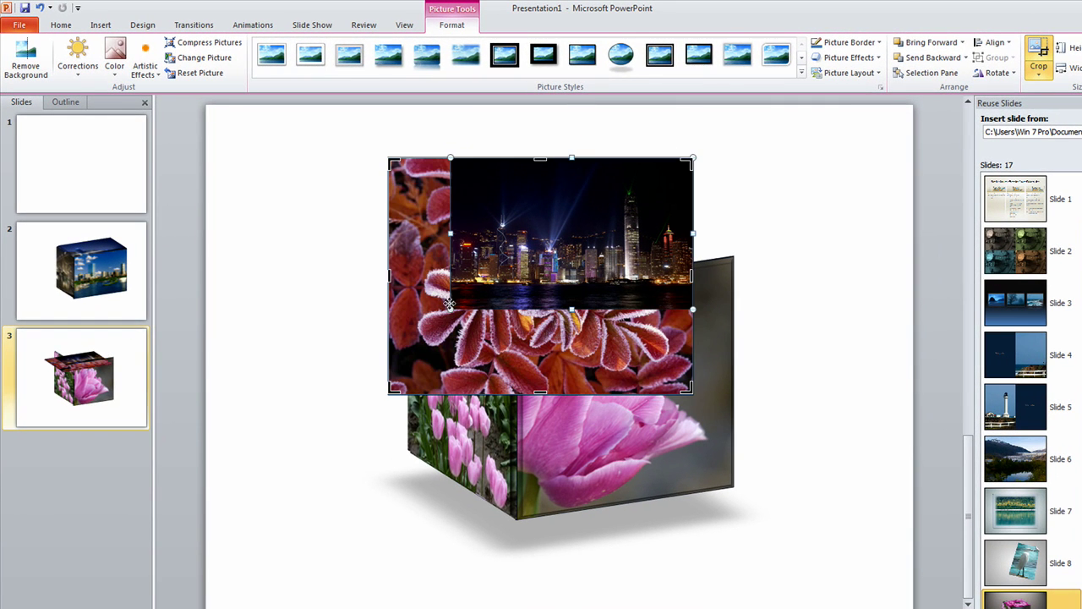
{"action": "left_click_drag", "start_coordinate": [451, 309], "coordinate": [355, 413]}
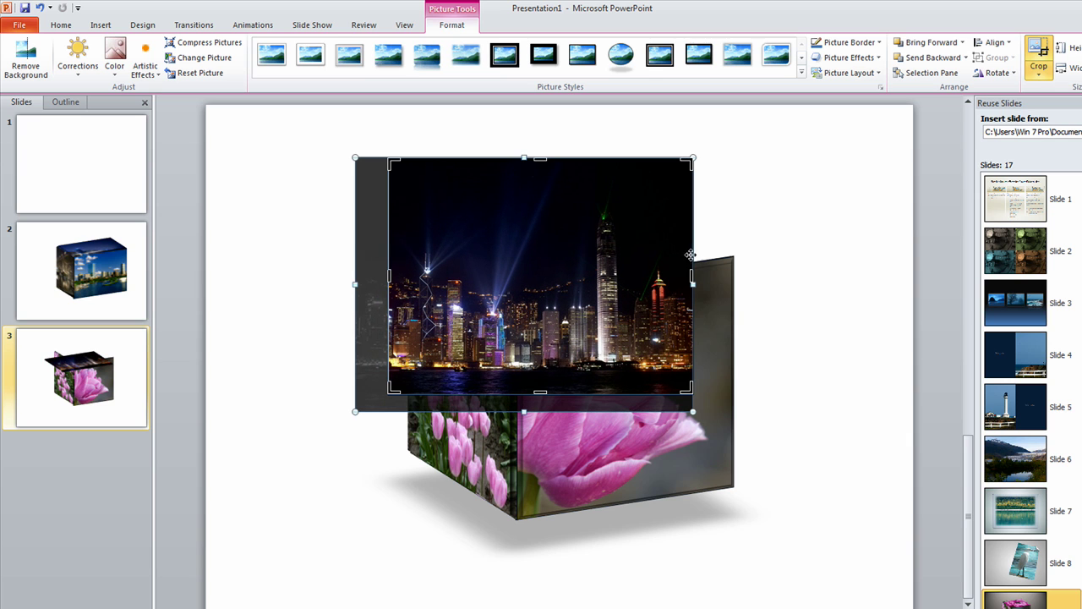
{"action": "left_click_drag", "start_coordinate": [390, 277], "coordinate": [476, 282]}
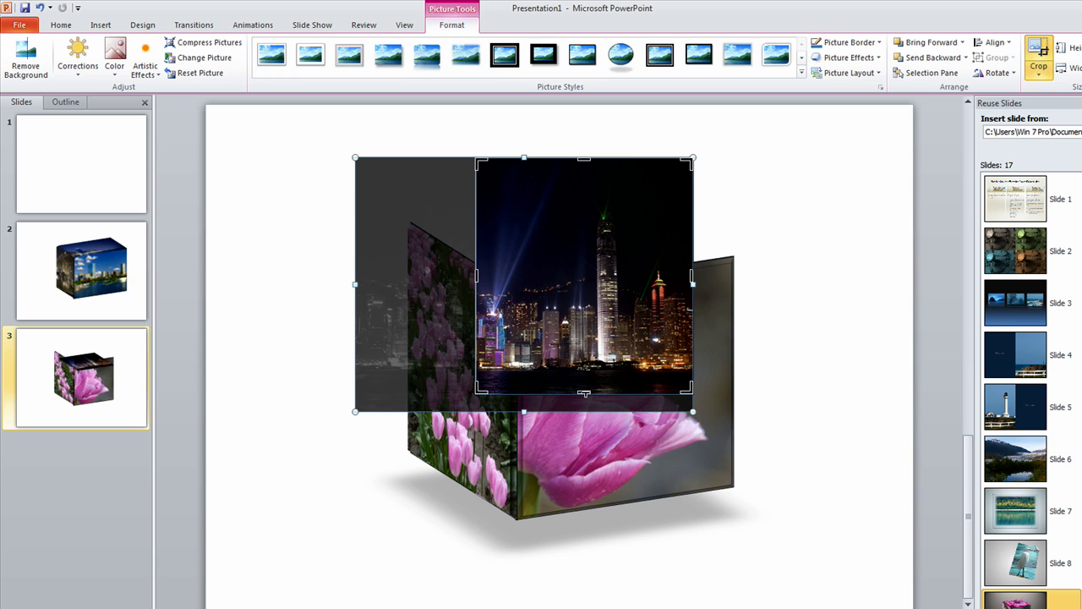
{"action": "left_click", "coordinate": [793, 172]}
Move and nudge the cropped city picture flush onto the cube's top face.
{"action": "left_click_drag", "start_coordinate": [585, 288], "coordinate": [577, 250]}
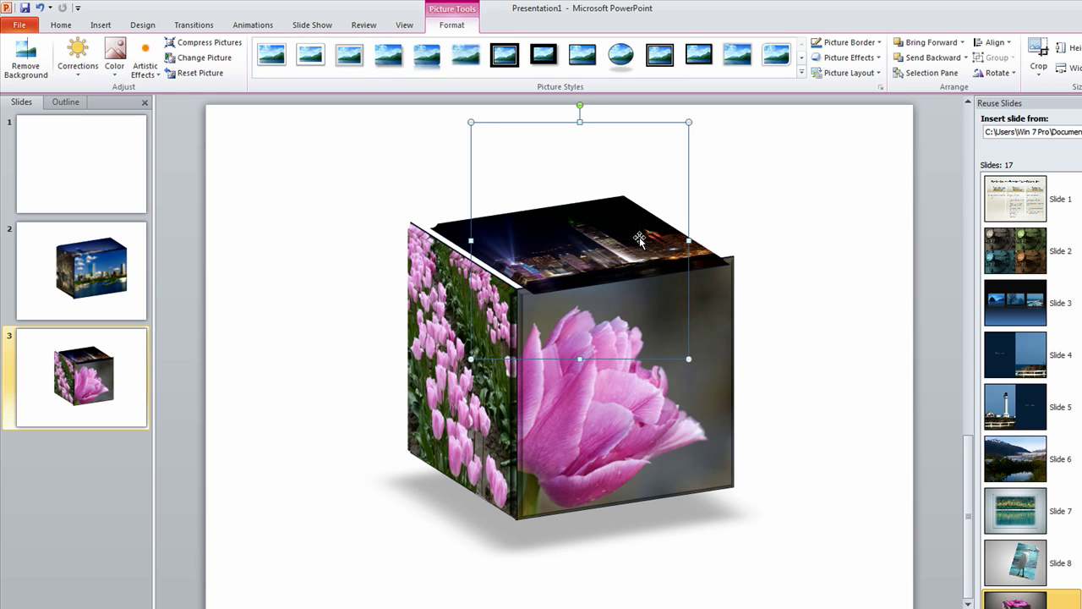
{"action": "key", "text": "Up"}
{"action": "key", "text": "Up"}
{"action": "key", "text": "Left"}
{"action": "key", "text": "Left"}
{"action": "key", "text": "Left"}
{"action": "key", "text": "Down"}
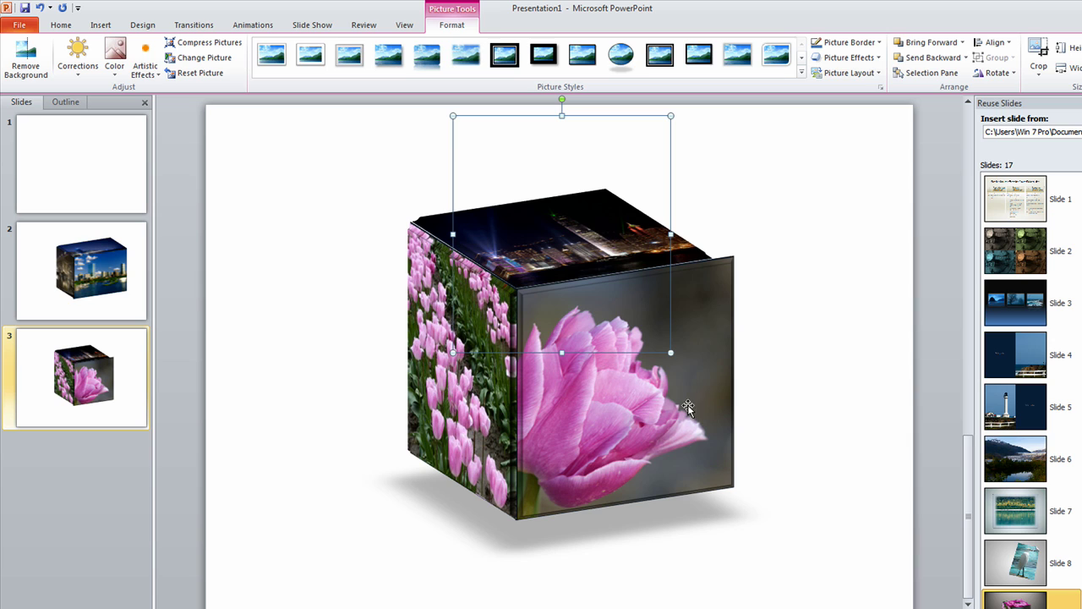
Change the front-face tulip picture to City HD Wallpapers 17.
{"action": "left_click", "coordinate": [608, 410]}
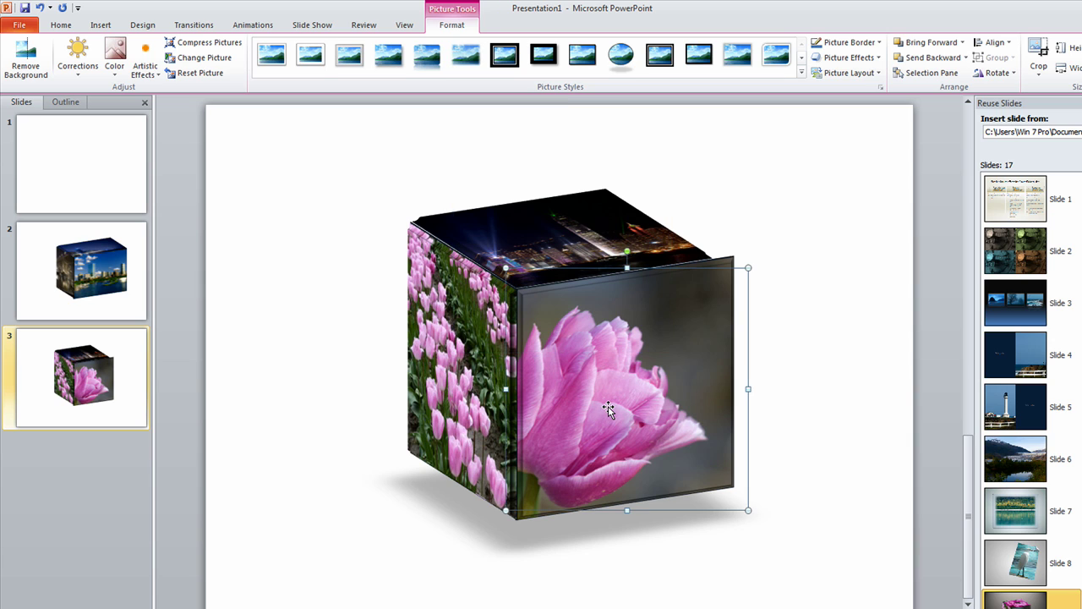
{"action": "right_click", "coordinate": [609, 411]}
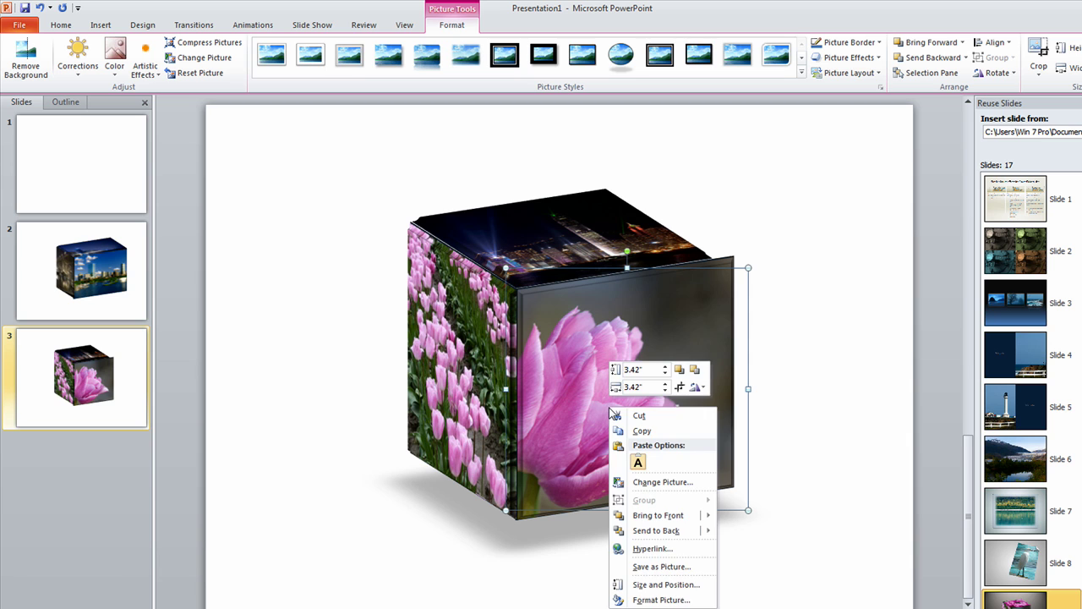
{"action": "left_click", "coordinate": [662, 483]}
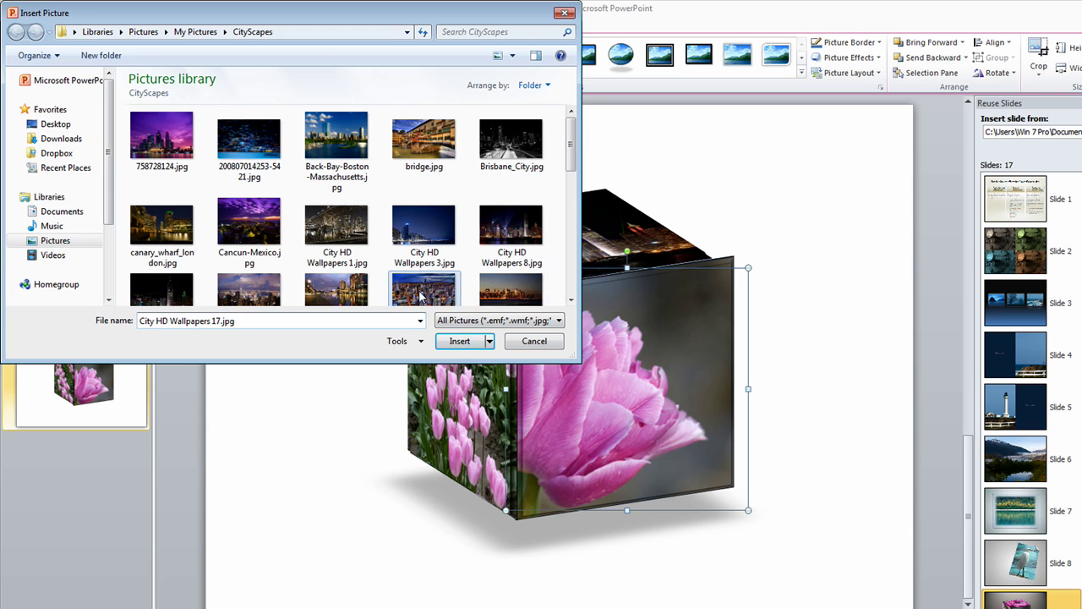
{"action": "left_click", "coordinate": [420, 298]}
{"action": "left_click", "coordinate": [461, 341]}
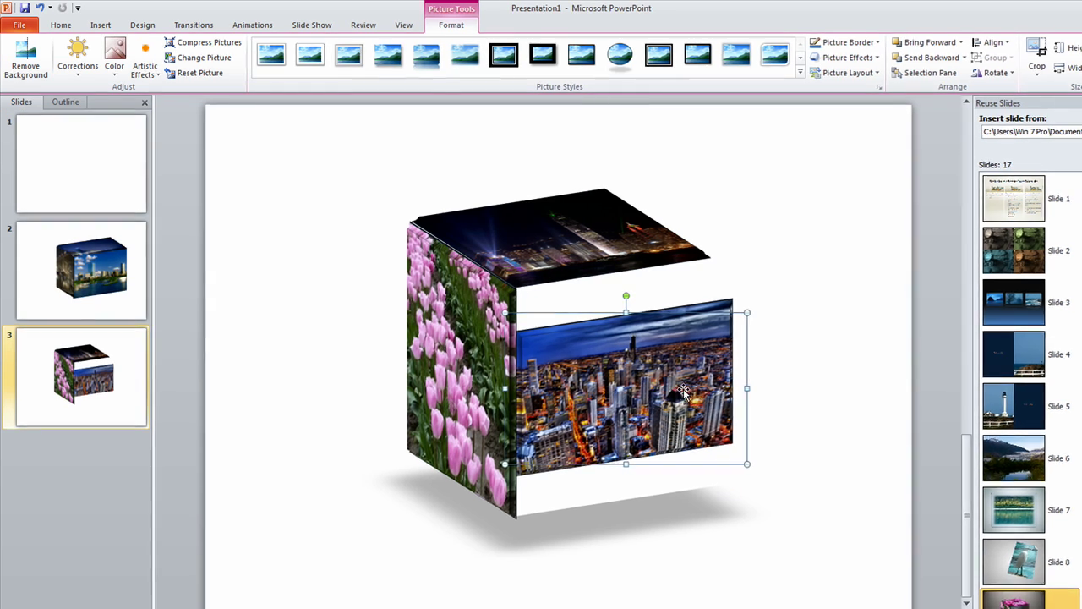
Crop the right side off the new front-face city photo.
{"action": "left_click", "coordinate": [1037, 51]}
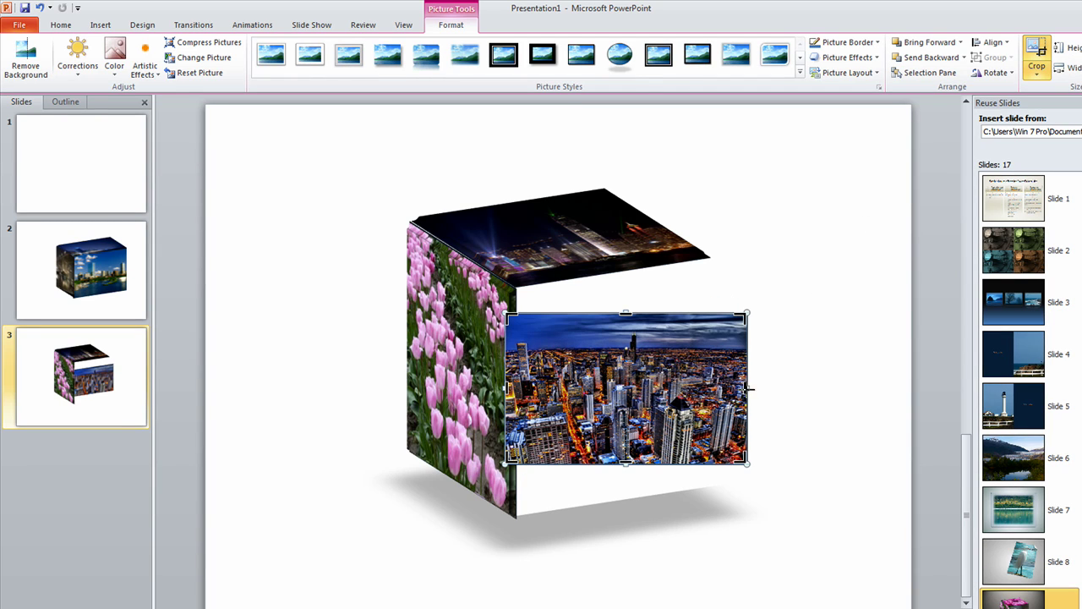
{"action": "left_click_drag", "start_coordinate": [747, 388], "coordinate": [709, 388]}
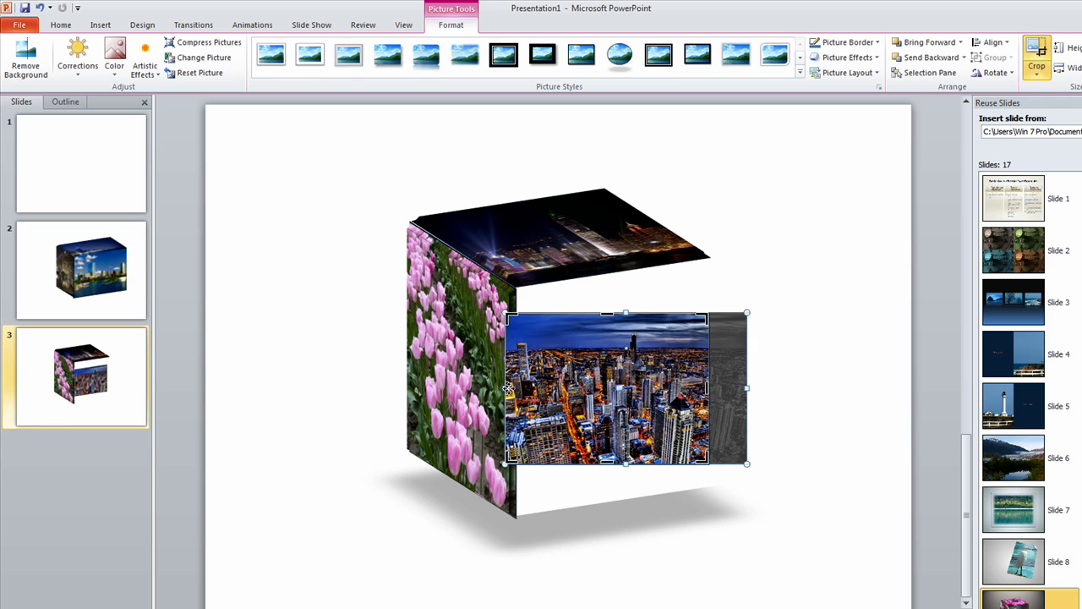
{"action": "left_click_drag", "start_coordinate": [507, 388], "coordinate": [559, 388]}
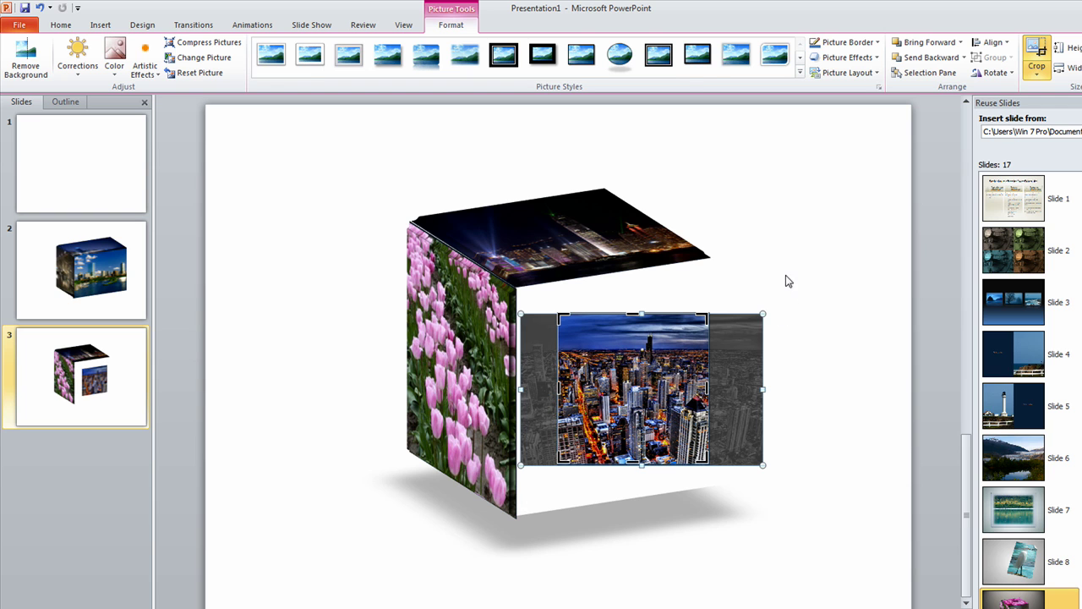
{"action": "left_click", "coordinate": [799, 252]}
Move, enlarge and nudge the city photo until it covers the cube's front face.
{"action": "left_click_drag", "start_coordinate": [623, 388], "coordinate": [581, 375]}
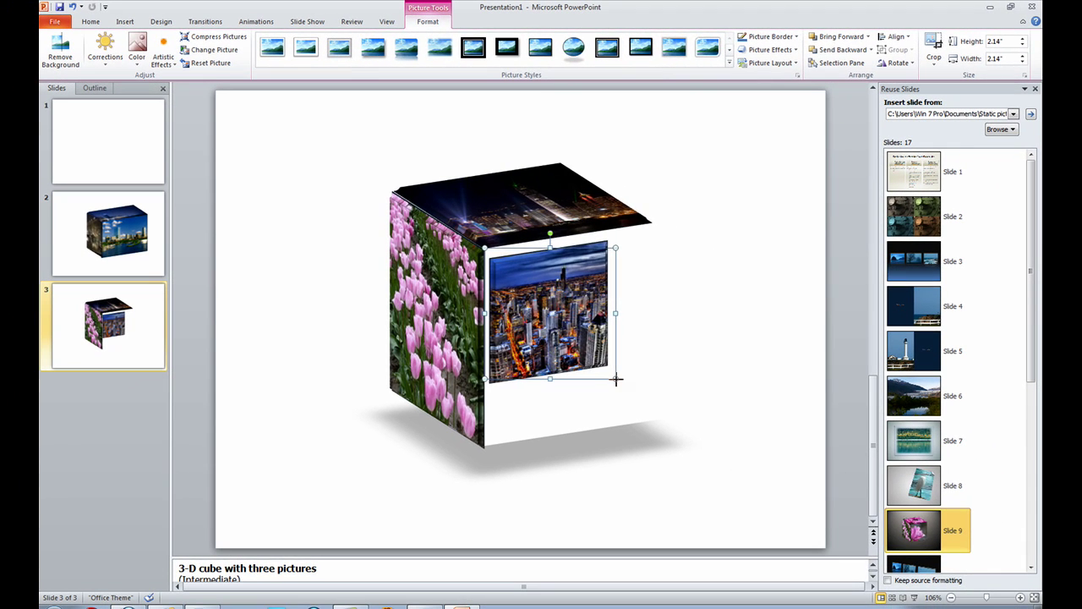
{"action": "left_click_drag", "start_coordinate": [668, 437], "coordinate": [711, 474]}
{"action": "left_click_drag", "start_coordinate": [651, 408], "coordinate": [679, 438]}
{"action": "key", "text": "Up"}
{"action": "key", "text": "Up"}
{"action": "key", "text": "Up"}
{"action": "key", "text": "Left"}
{"action": "key", "text": "Left"}
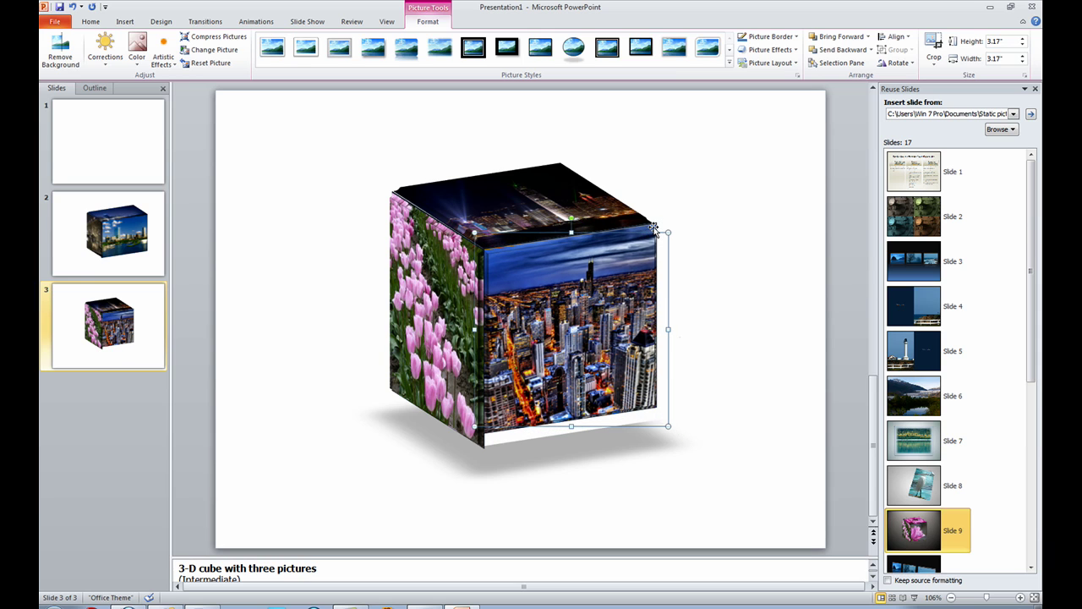
{"action": "key", "text": "Right"}
{"action": "key", "text": "Left"}
{"action": "left_click_drag", "start_coordinate": [667, 425], "coordinate": [682, 436]}
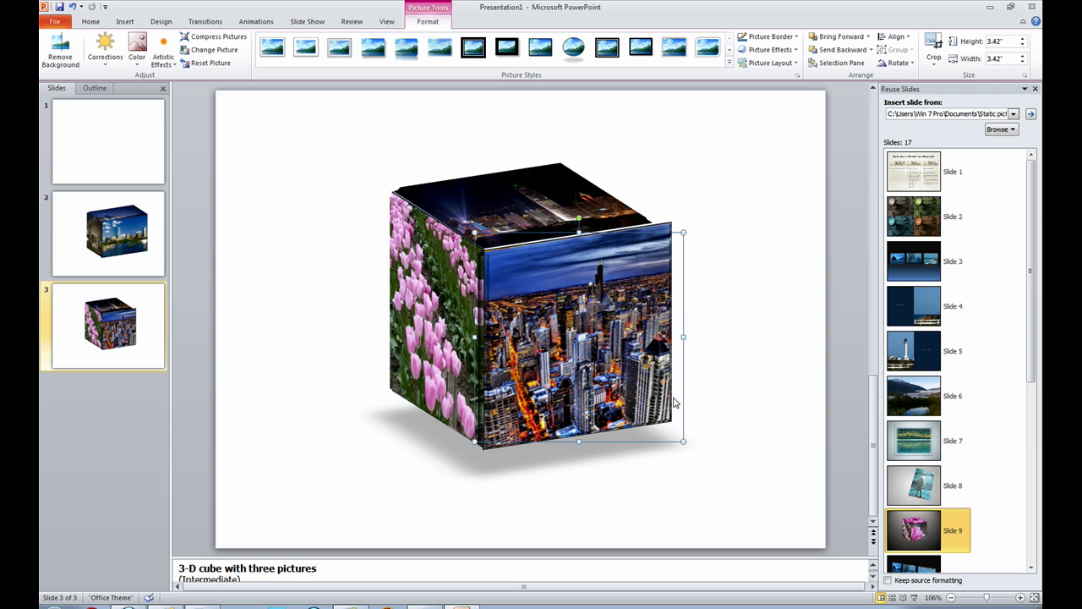
{"action": "key", "text": "Up"}
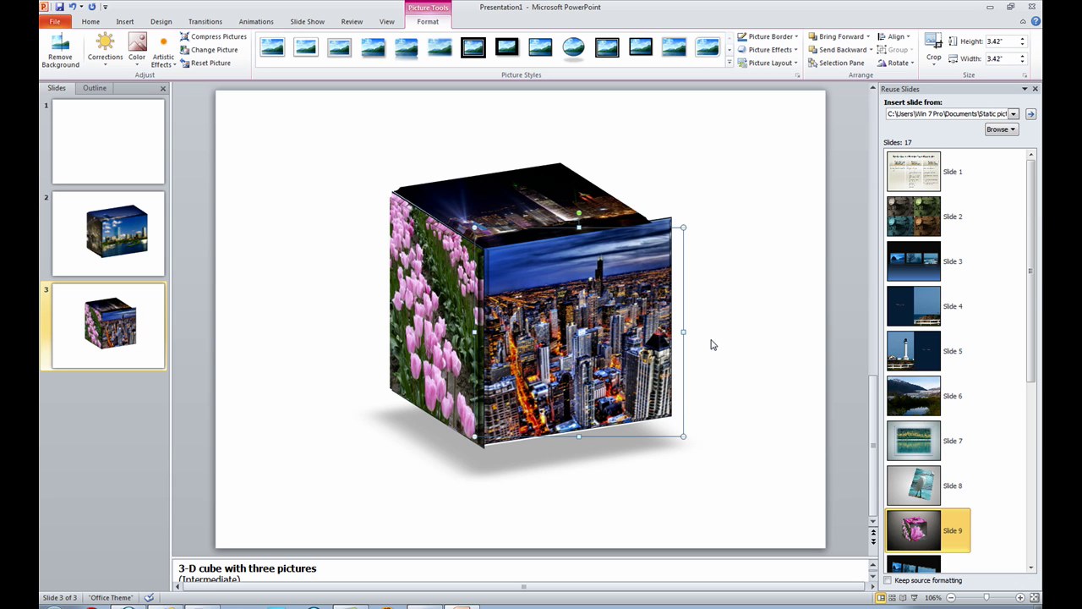
Enlarge and nudge the top-face picture to match the cube's top edge.
{"action": "left_click", "coordinate": [556, 203]}
{"action": "mouse_move", "coordinate": [619, 100]}
{"action": "left_mouse_down"}
{"action": "mouse_move", "coordinate": [632, 85]}
{"action": "mouse_move", "coordinate": [630, 98]}
{"action": "left_mouse_up"}
{"action": "key", "text": "Down"}
{"action": "key", "text": "Up"}
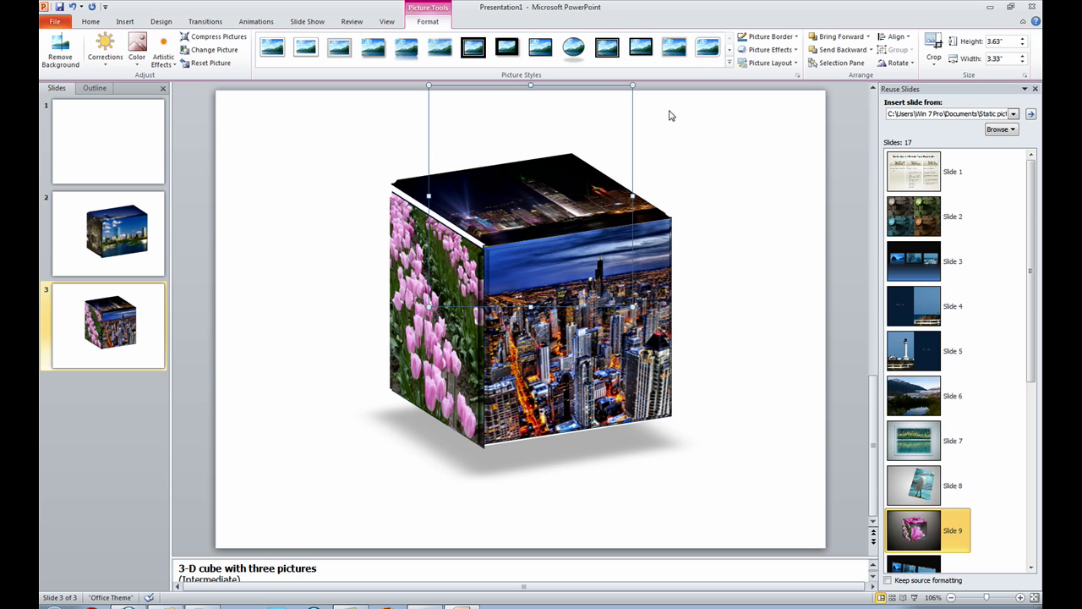
{"action": "left_click", "coordinate": [405, 342]}
Change the left-face tulip picture to Cancun-Mexico.jpg.
{"action": "right_click", "coordinate": [407, 343]}
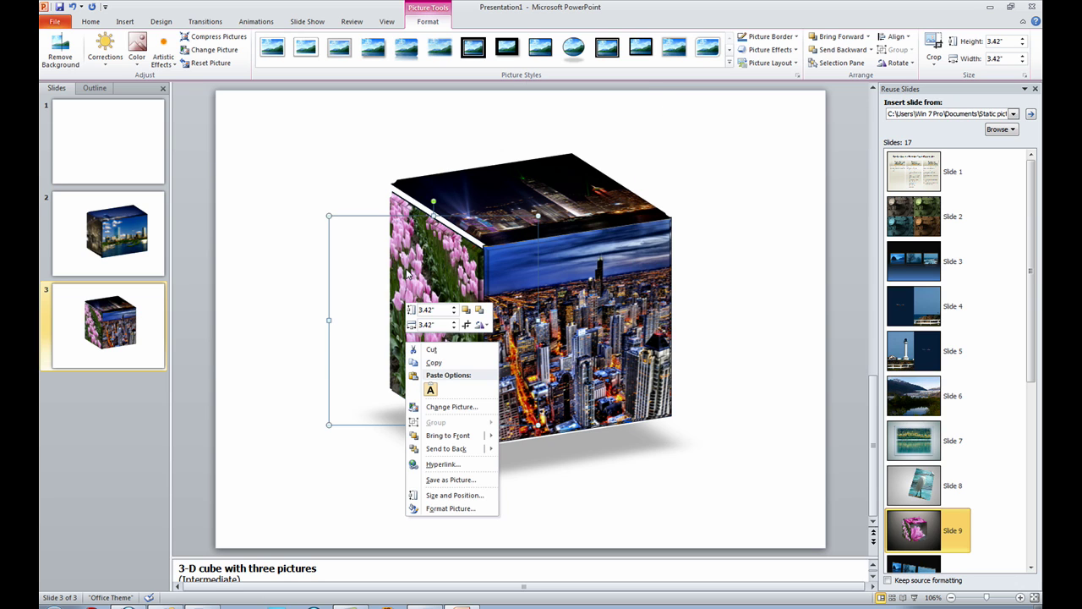
{"action": "left_click", "coordinate": [431, 409]}
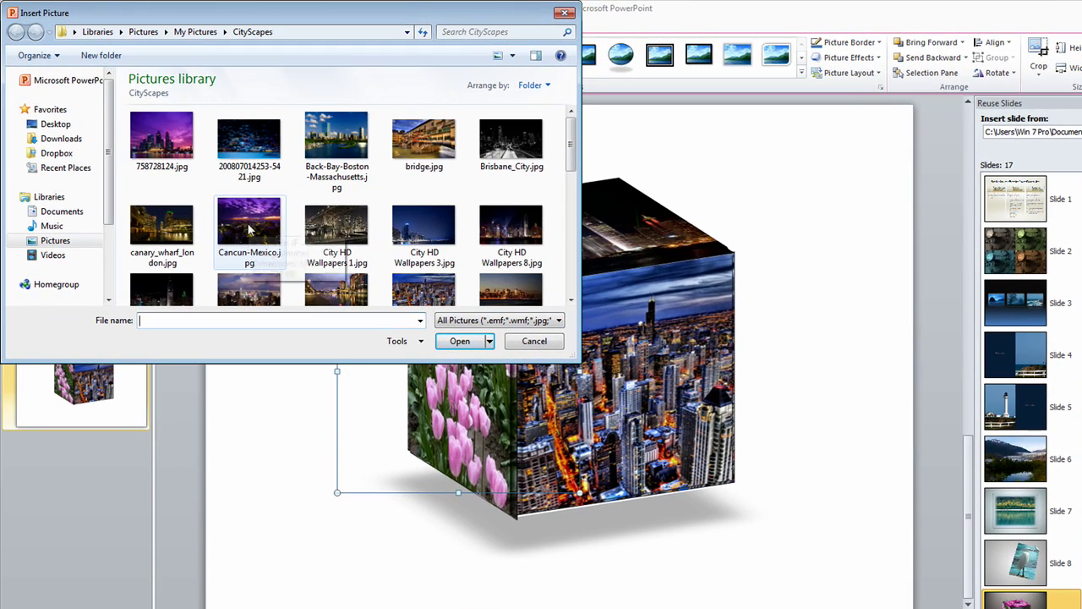
{"action": "left_click", "coordinate": [247, 227]}
{"action": "left_click", "coordinate": [459, 341]}
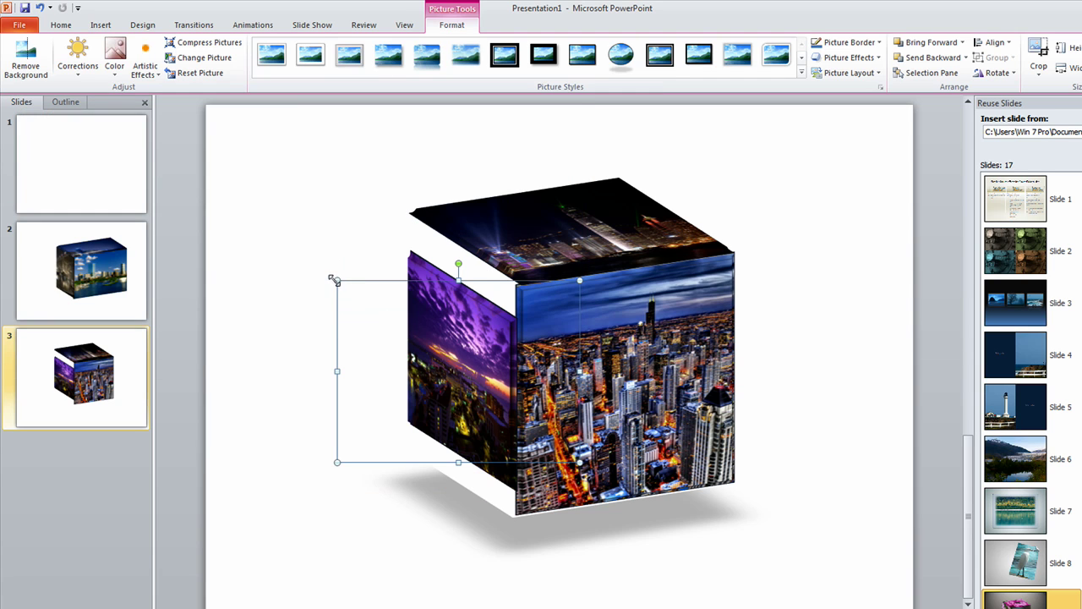
Enlarge and nudge the Cancun-Mexico photo until it fills the cube's left face.
{"action": "left_click_drag", "start_coordinate": [336, 280], "coordinate": [290, 242]}
{"action": "left_click_drag", "start_coordinate": [414, 294], "coordinate": [429, 298]}
{"action": "key", "text": "Up"}
{"action": "key", "text": "Up"}
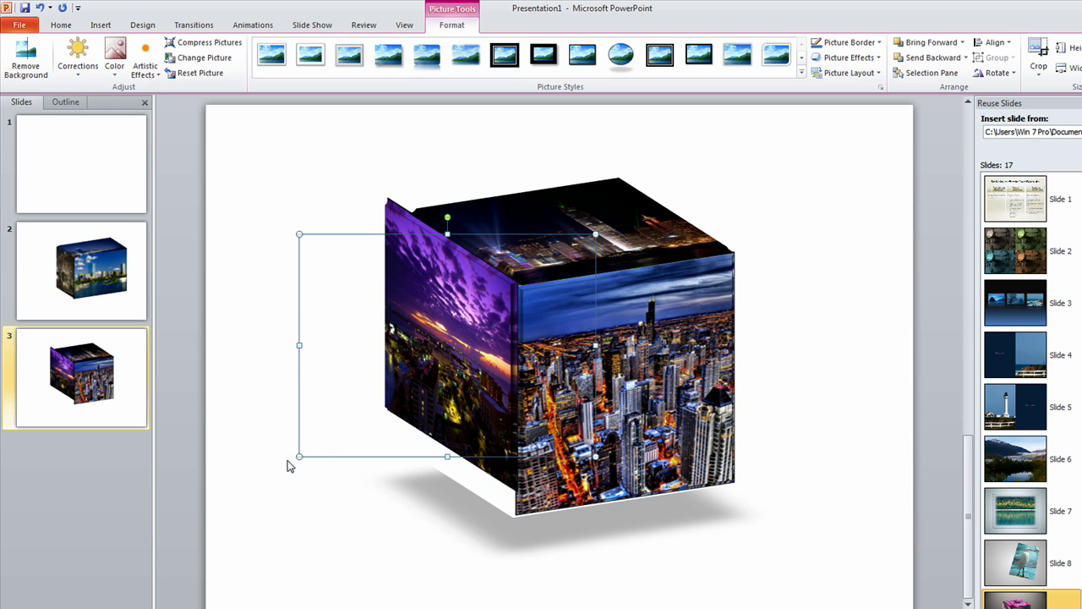
{"action": "left_click_drag", "start_coordinate": [297, 457], "coordinate": [265, 482]}
{"action": "key", "text": "Up"}
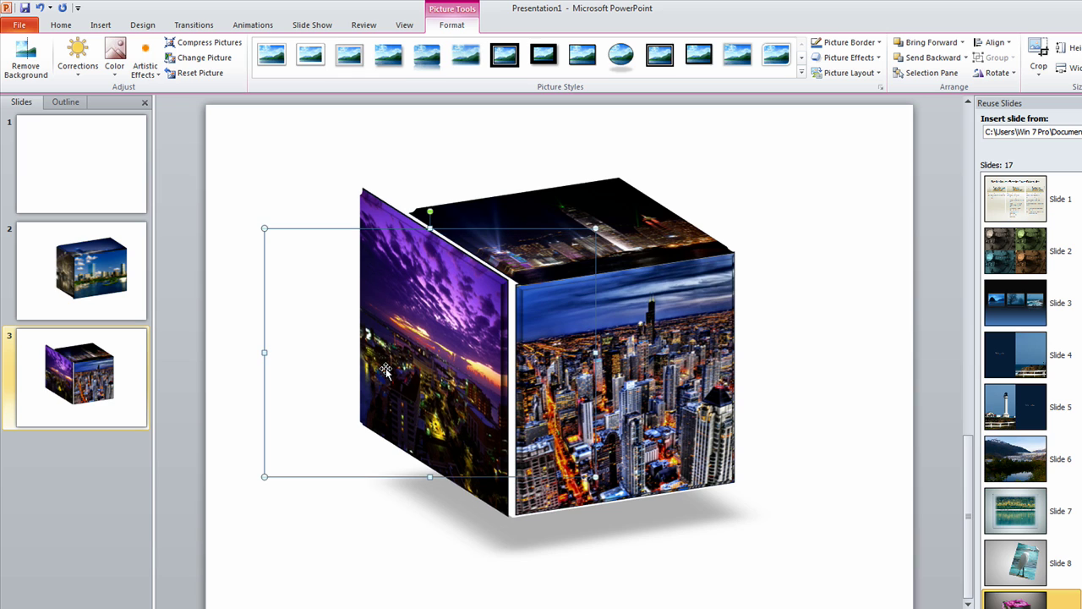
{"action": "key", "text": "Up"}
{"action": "key", "text": "Right"}
{"action": "key", "text": "Down"}
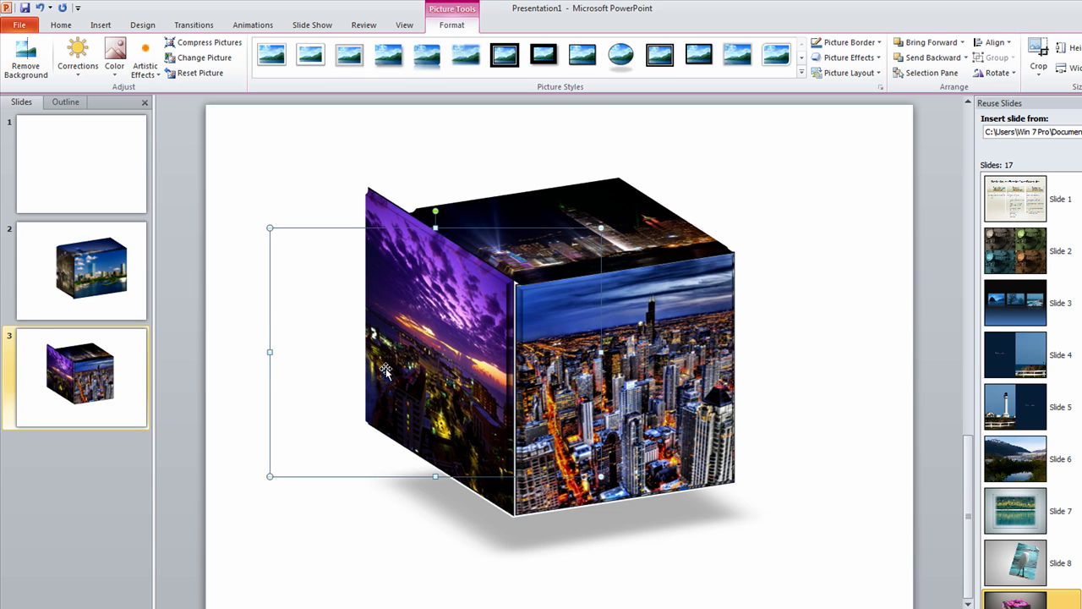
{"action": "key", "text": "Right"}
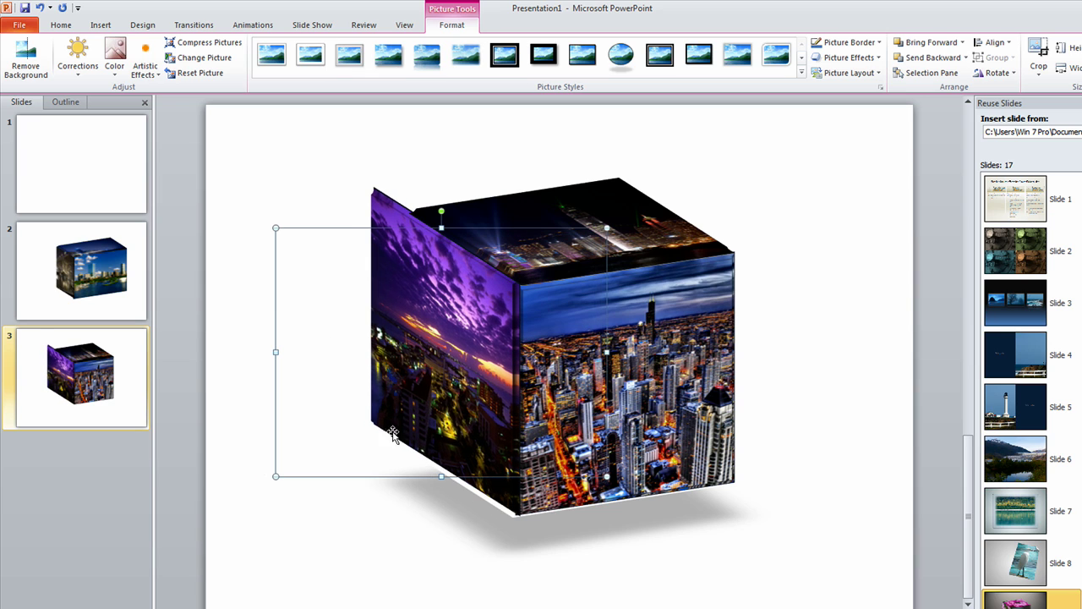
{"action": "left_click_drag", "start_coordinate": [272, 479], "coordinate": [268, 482]}
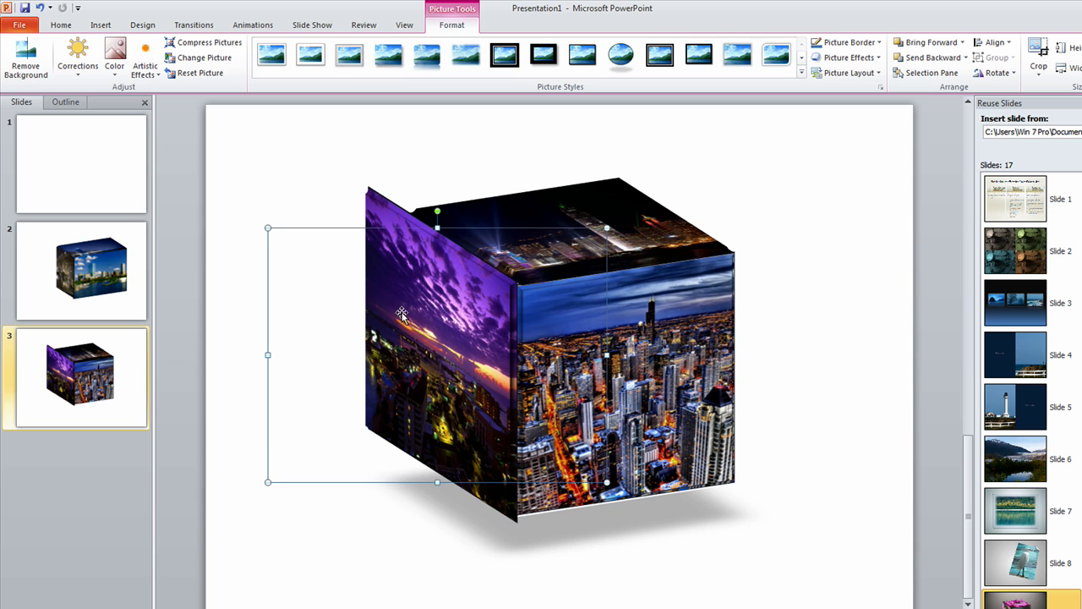
Crop the left strip off the Cancun-Mexico photo, nudge it left and shrink it slightly.
{"action": "left_click", "coordinate": [1039, 53]}
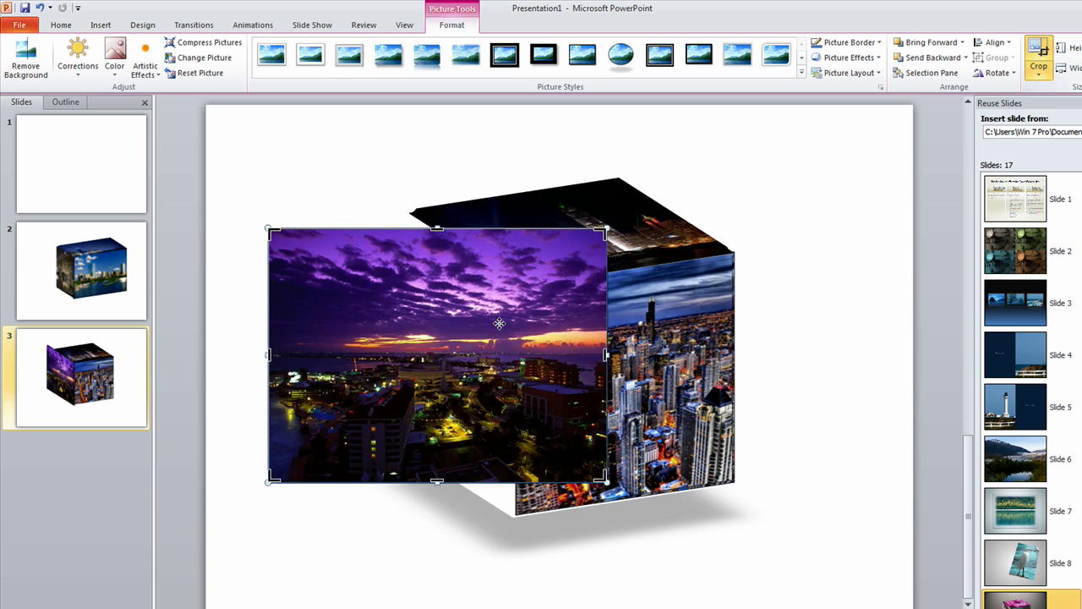
{"action": "left_click_drag", "start_coordinate": [273, 356], "coordinate": [318, 358]}
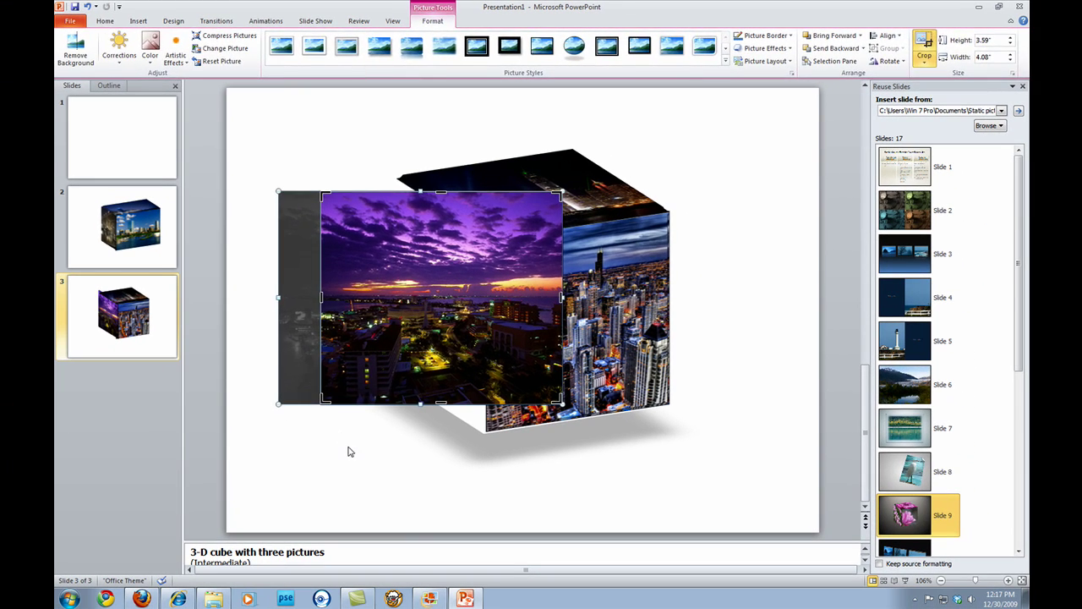
{"action": "left_click", "coordinate": [350, 452]}
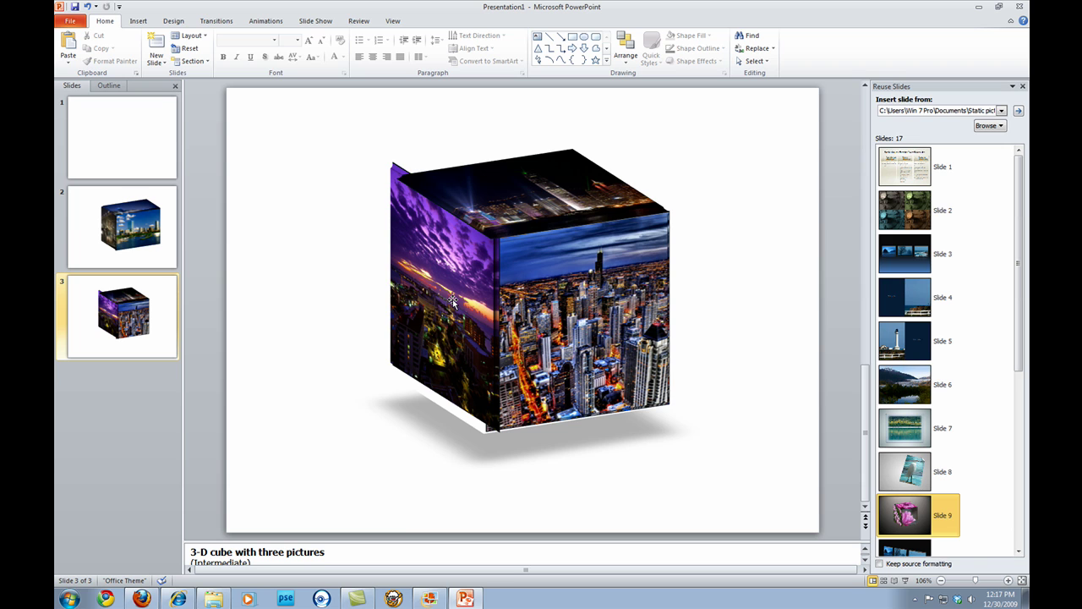
{"action": "scroll", "coordinate": [453, 300], "scroll_direction": "up", "scroll_amount": 1}
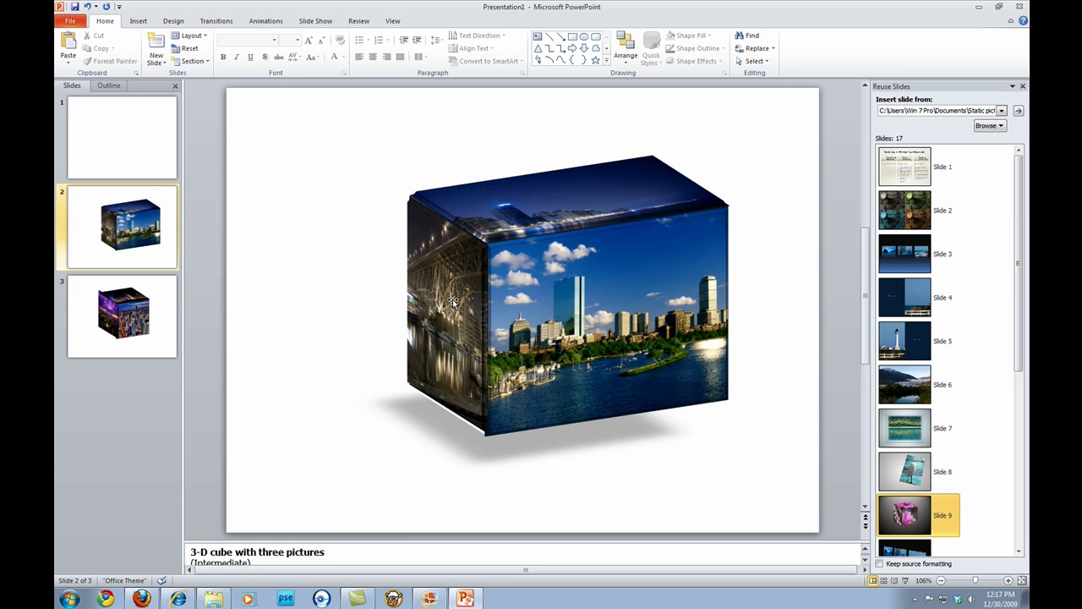
{"action": "scroll", "coordinate": [216, 388], "scroll_direction": "down", "scroll_amount": 1}
{"action": "left_click", "coordinate": [388, 306]}
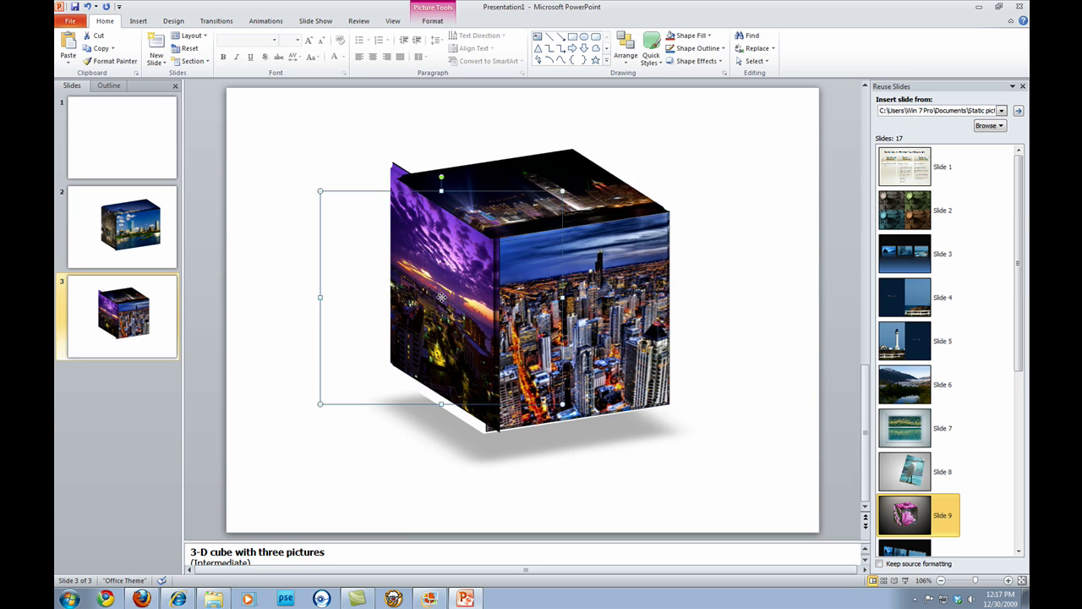
{"action": "key", "text": "Left"}
{"action": "key", "text": "Left"}
{"action": "key", "text": "Left"}
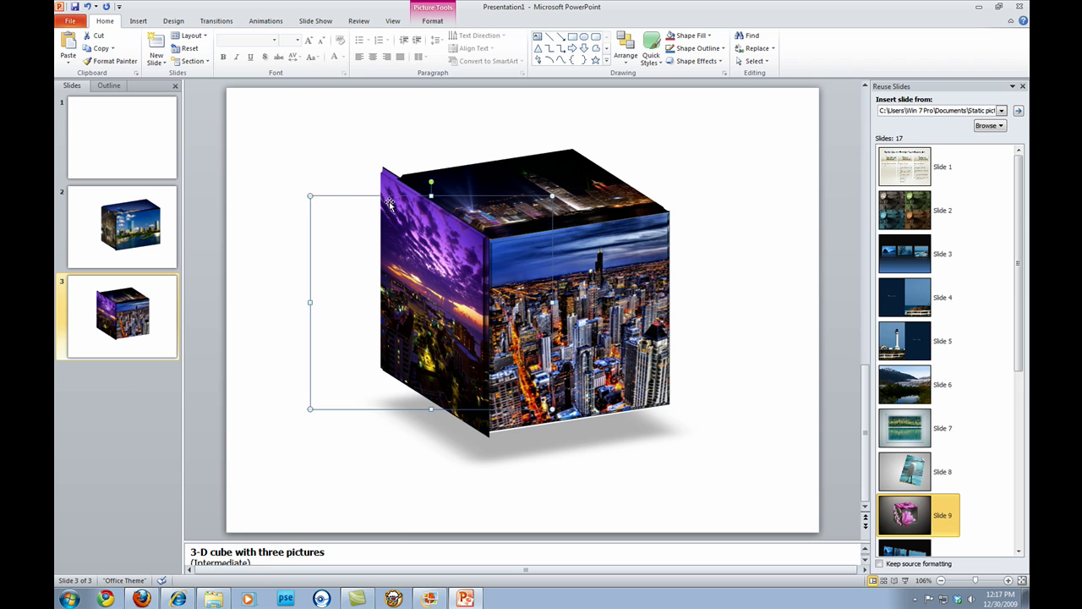
{"action": "left_click_drag", "start_coordinate": [309, 192], "coordinate": [315, 200]}
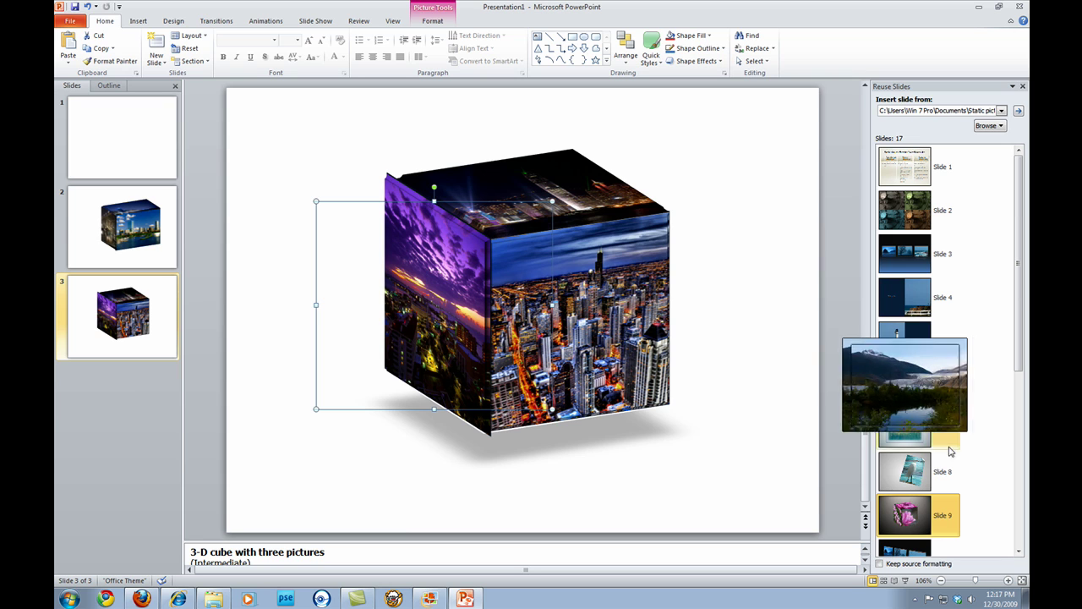
{"action": "left_click", "coordinate": [166, 64]}
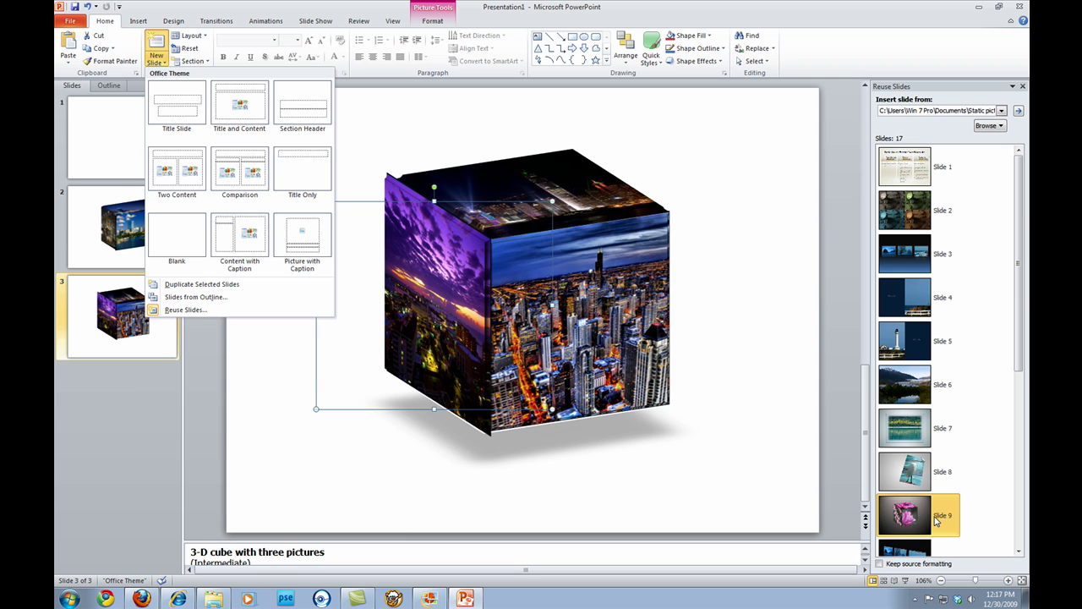
{"action": "left_click", "coordinate": [389, 488]}
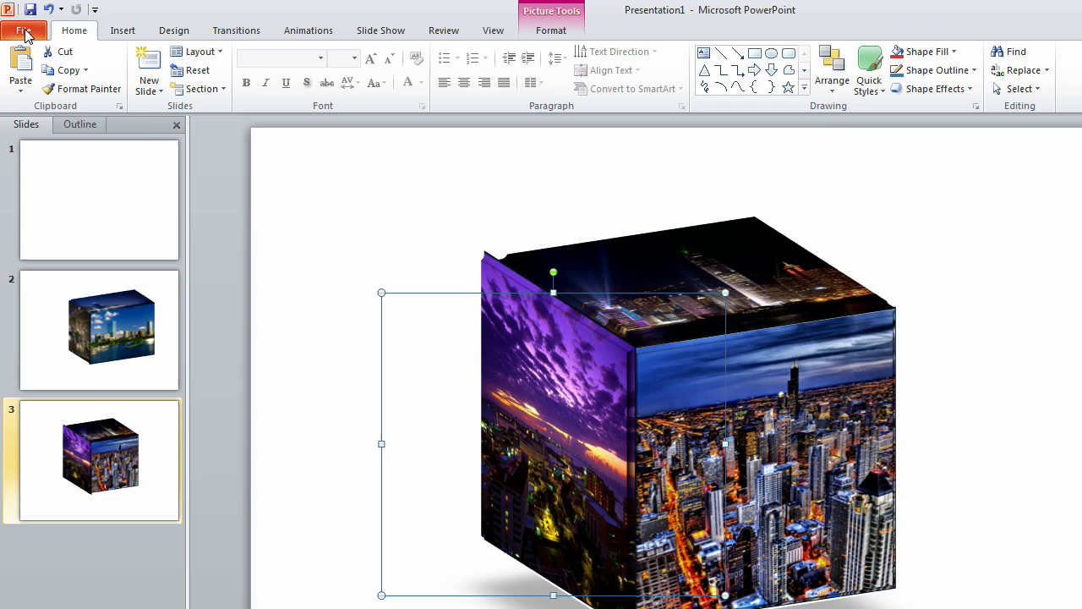
Open Animated picture effects for PowerPoint slides.potx from the Documents library.
{"action": "left_click", "coordinate": [71, 20]}
{"action": "left_click", "coordinate": [42, 104]}
{"action": "left_click_drag", "start_coordinate": [693, 182], "coordinate": [687, 327]}
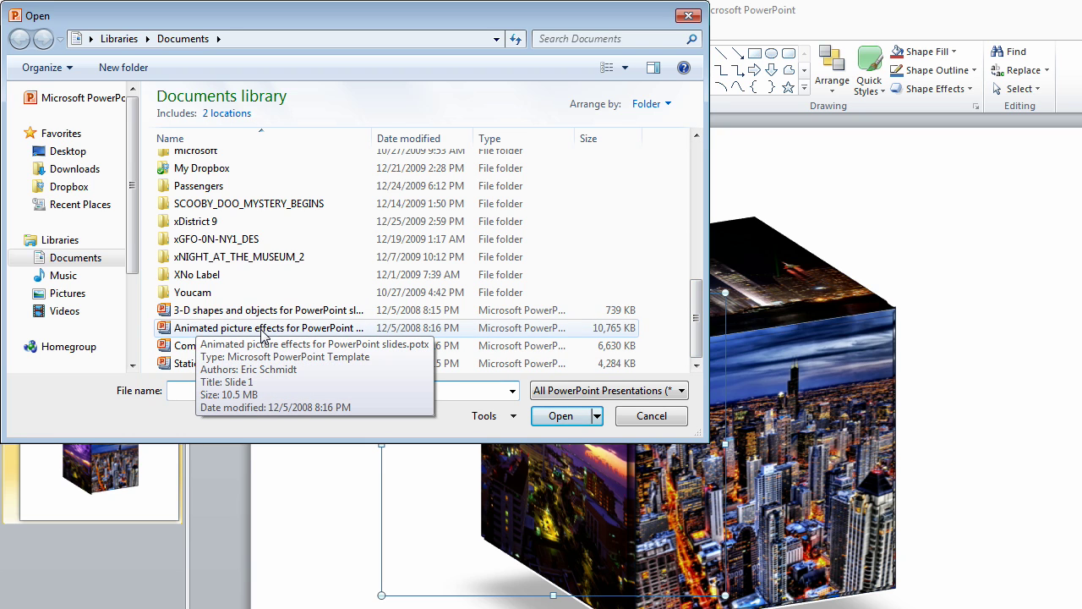
{"action": "left_click", "coordinate": [263, 334]}
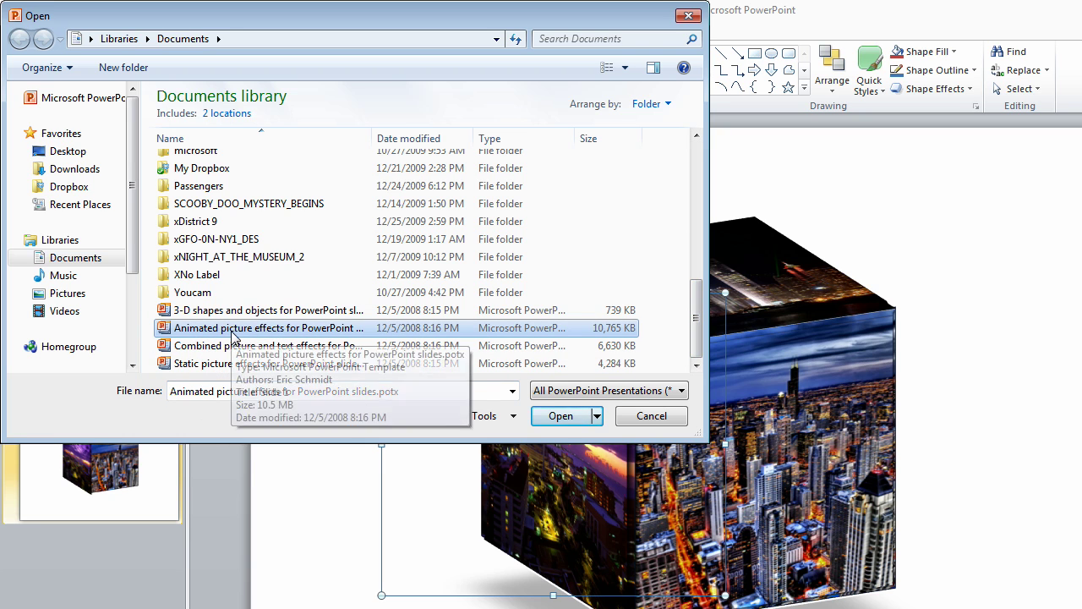
{"action": "left_click", "coordinate": [560, 415]}
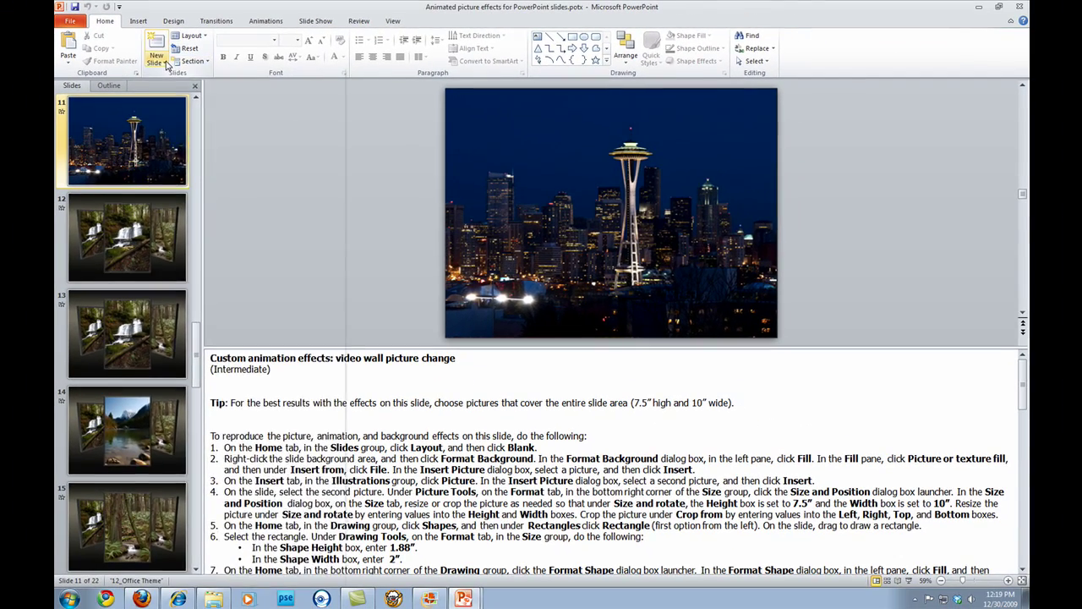
Open the Reuse Slides pane from the New Slide menu and scroll down the Slides pane.
{"action": "left_click", "coordinate": [168, 63]}
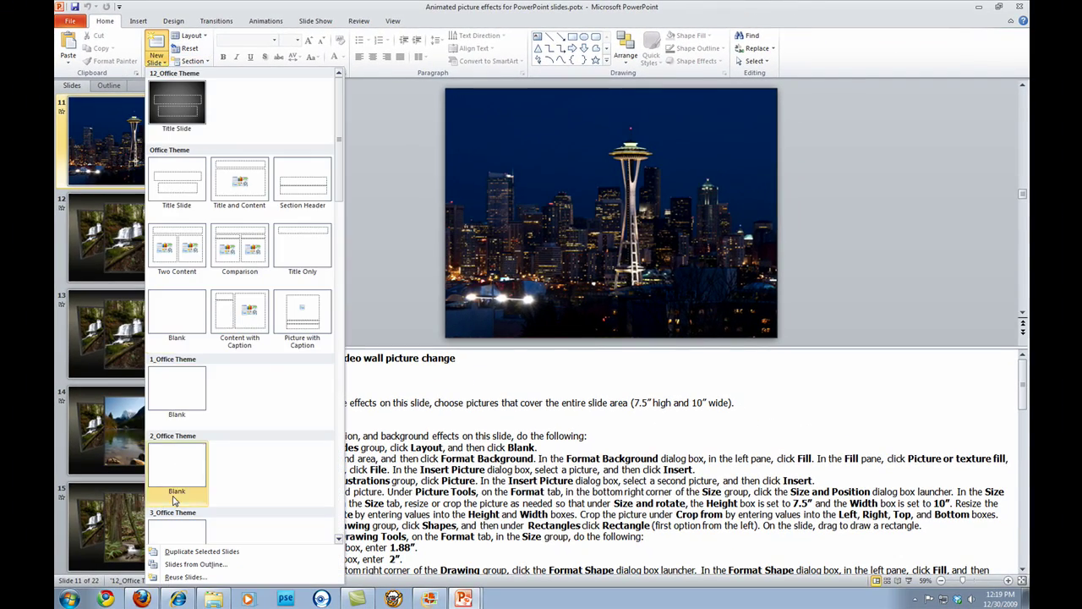
{"action": "left_click", "coordinate": [191, 577]}
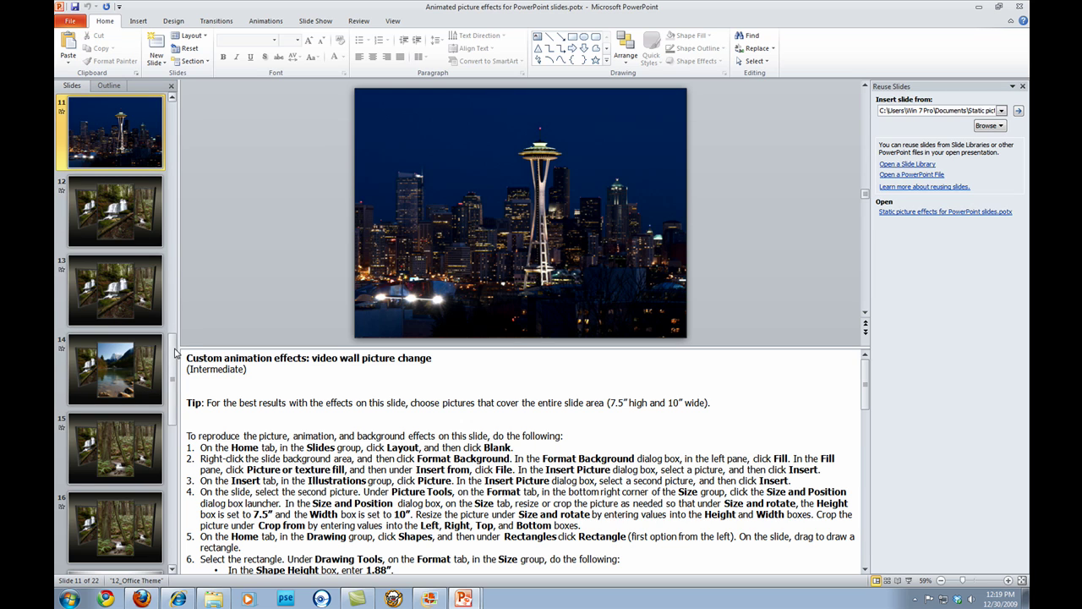
{"action": "scroll", "coordinate": [136, 297], "scroll_direction": "down", "scroll_amount": 5}
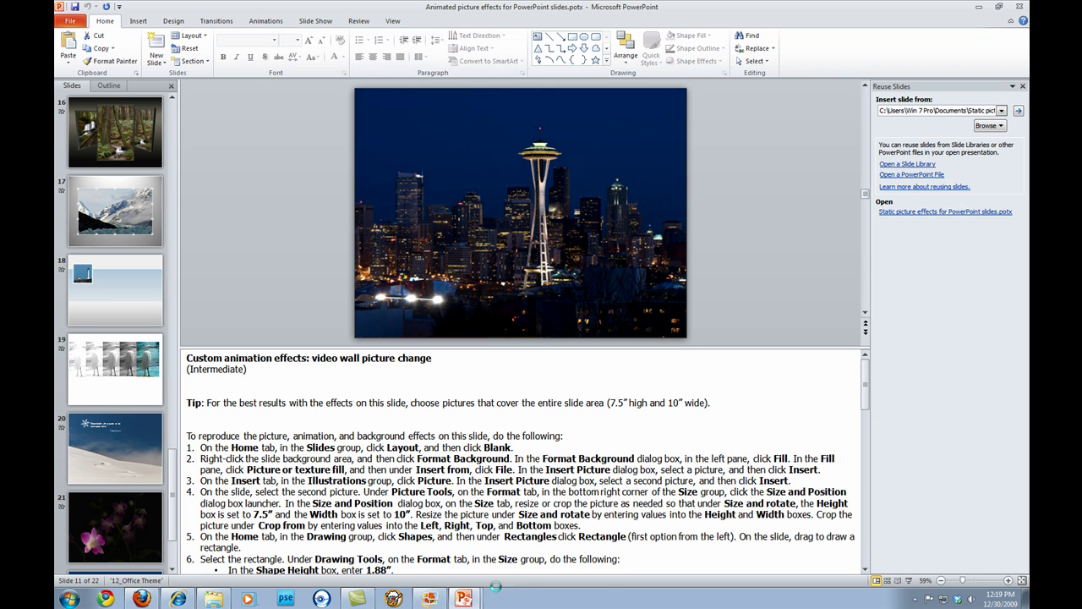
Bring Presentation1 with the three-cityscape cube slide back to the front via the taskbar.
{"action": "mouse_move", "coordinate": [469, 594]}
{"action": "left_click", "coordinate": [438, 548]}
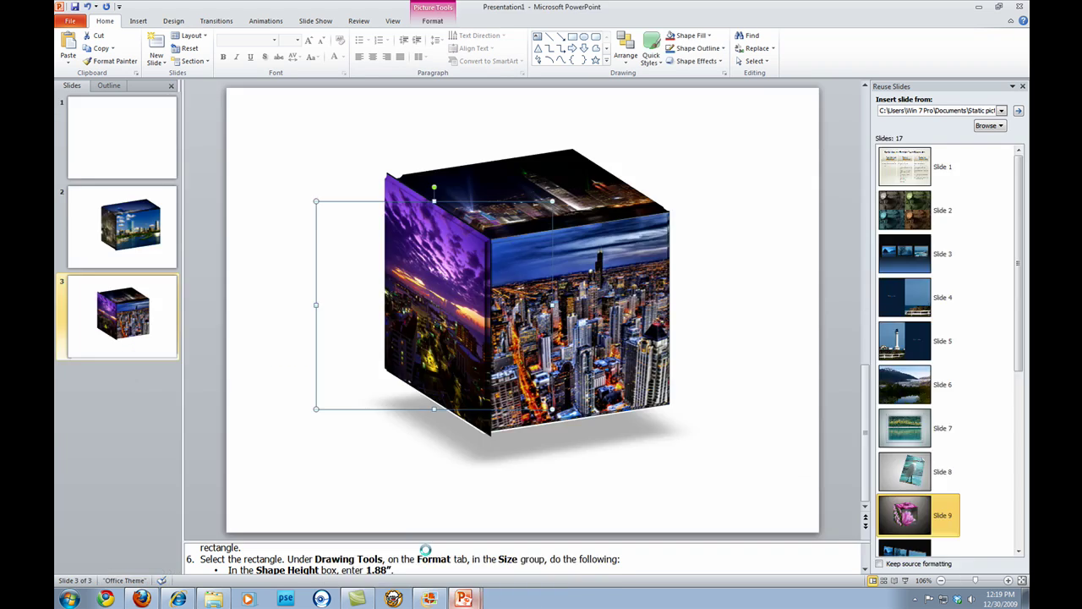